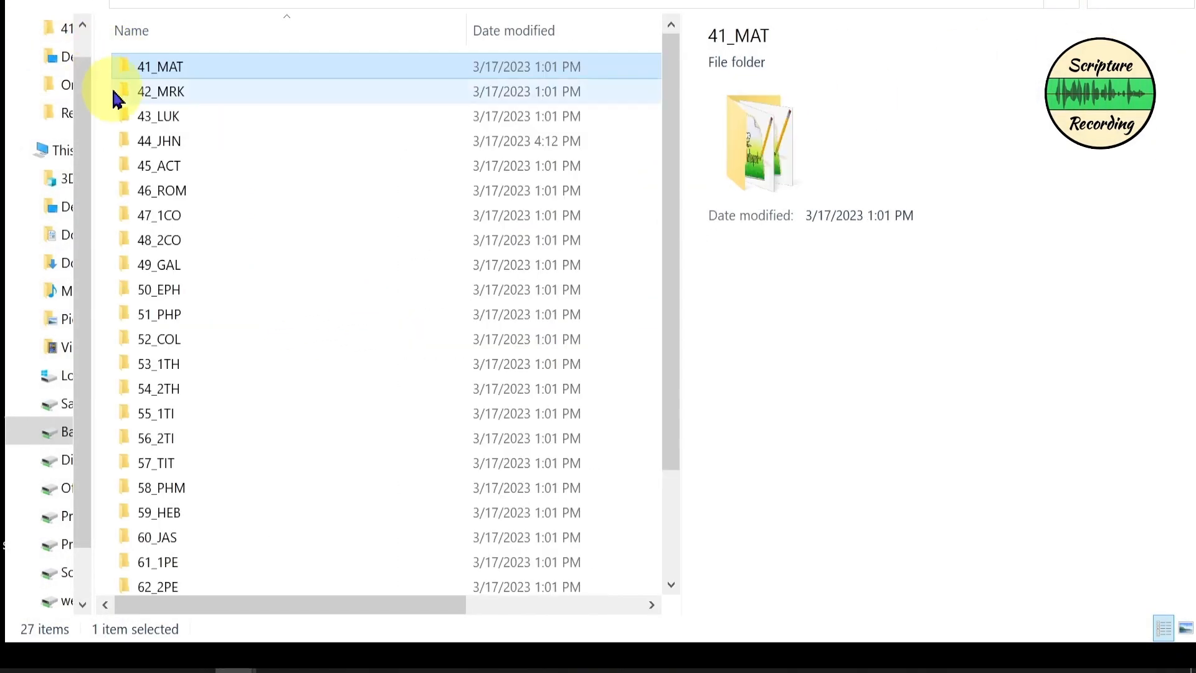
# Step: Look at the 3 Markers folder inside 1 Original and the book folders in the project's own 3 Markers folder
pyautogui.click(31, 1)
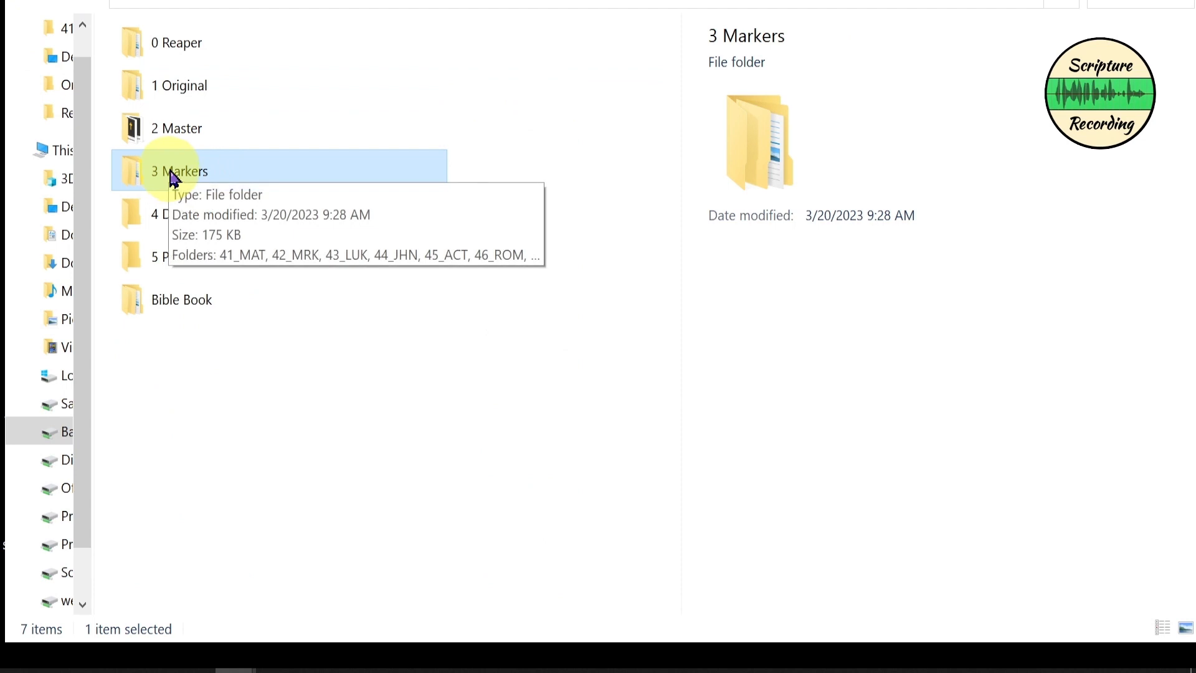
pyautogui.doubleClick(187, 86)
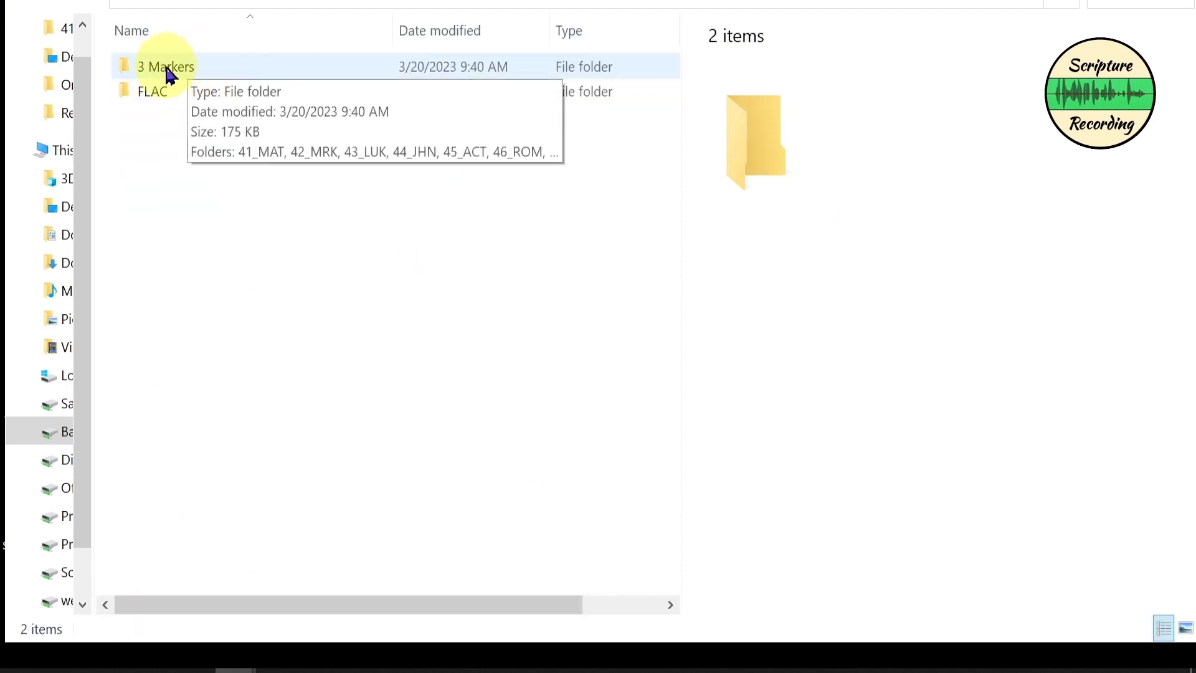
pyautogui.click(25, 4)
pyautogui.doubleClick(168, 181)
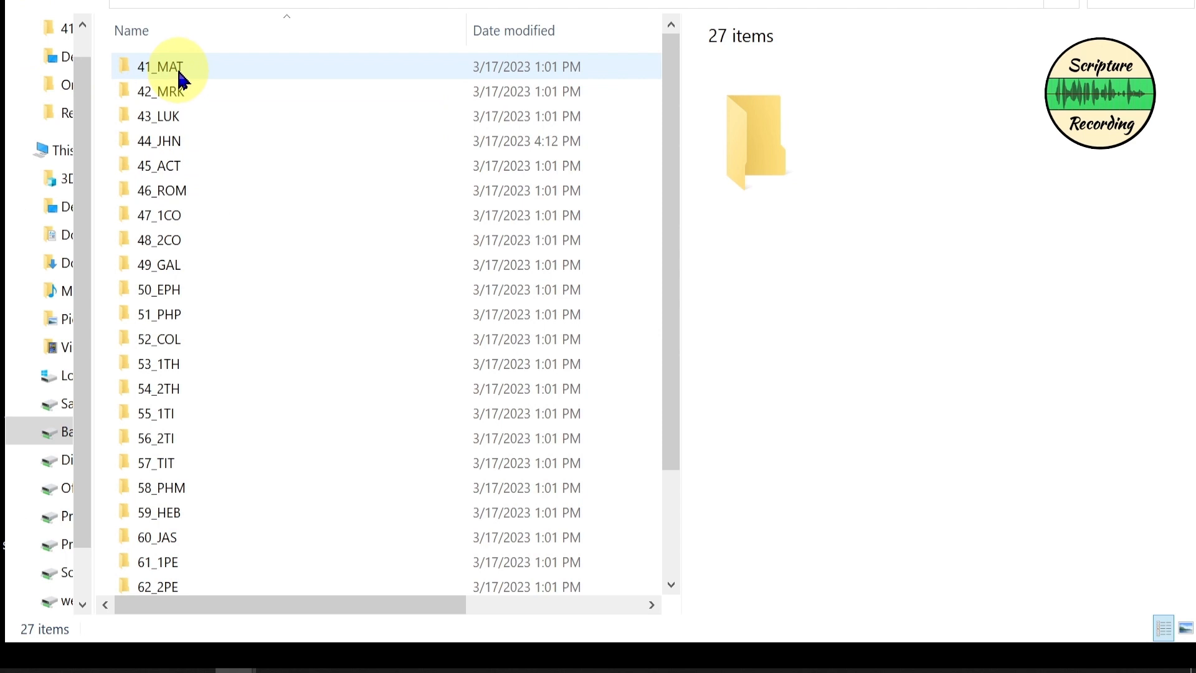
pyautogui.moveTo(181, 80)
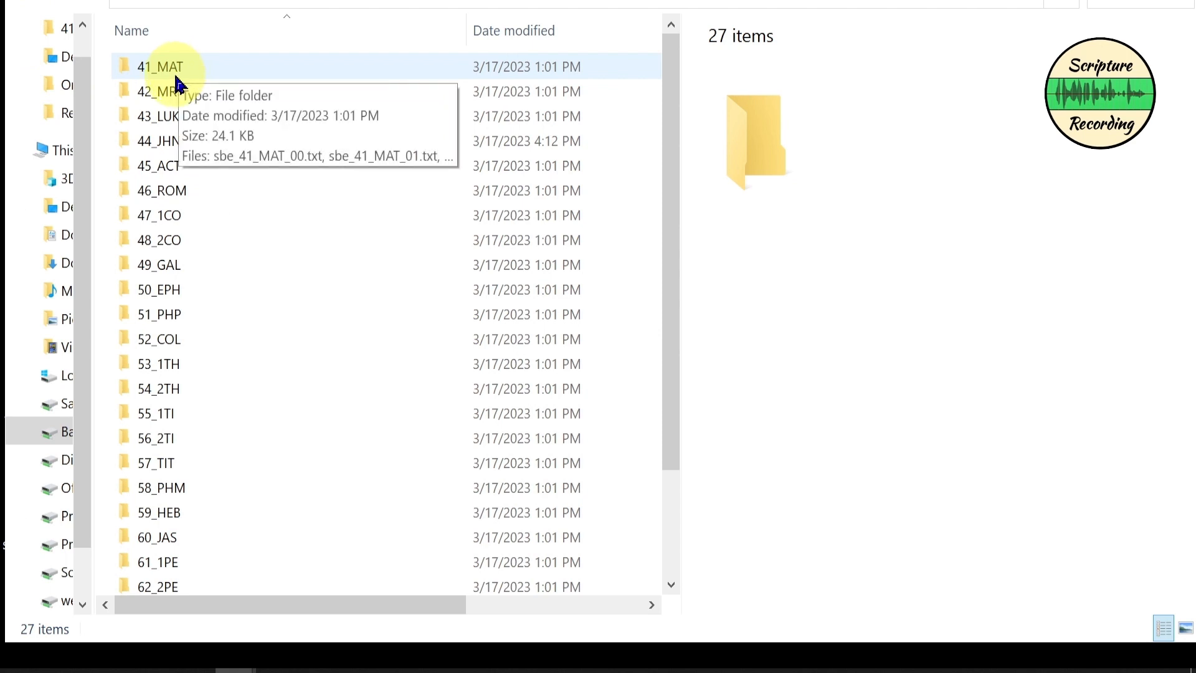
pyautogui.click(23, 7)
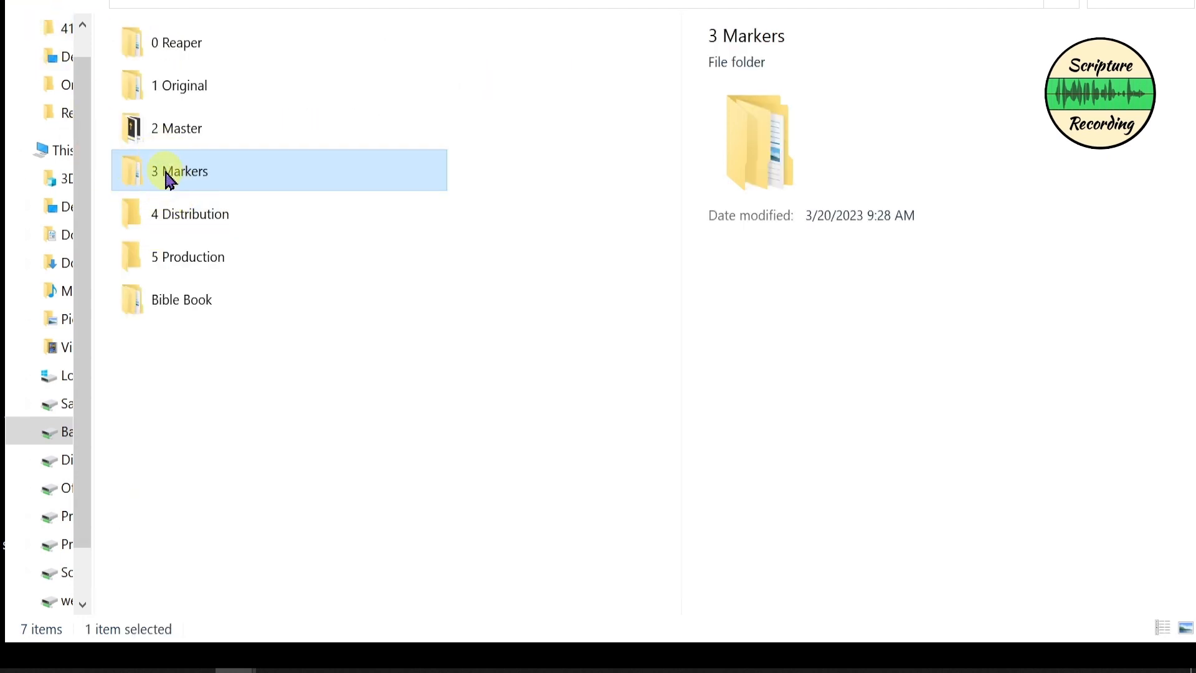
# Step: Permanently delete the 3 Markers folder from the project folder
pyautogui.rightClick(170, 181)
pyautogui.click(243, 592)
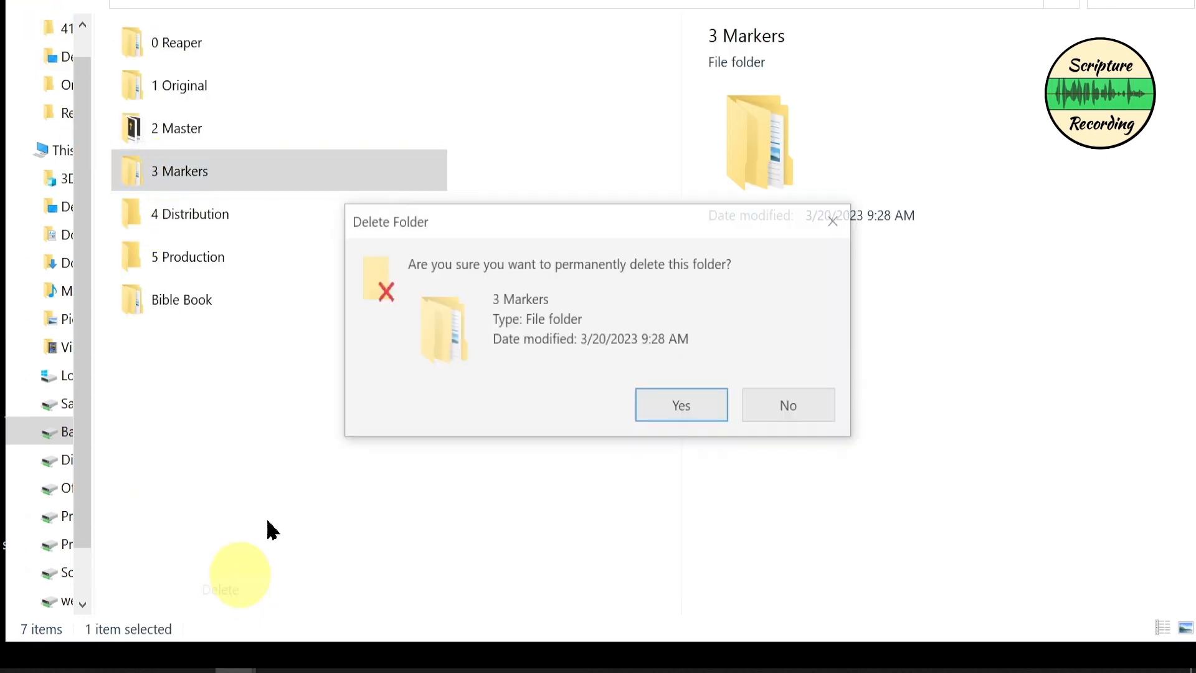
pyautogui.click(677, 406)
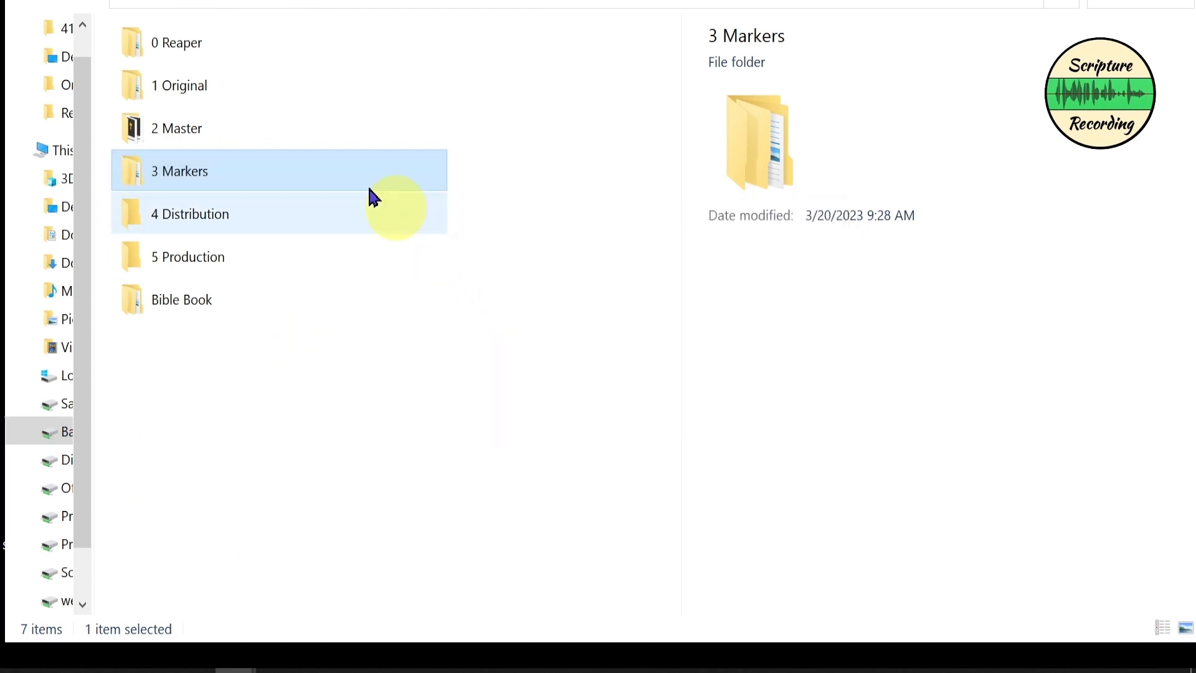
# Step: Copy the 3 Markers folder from 1 Original and paste it into the project folder
pyautogui.doubleClick(192, 95)
pyautogui.click(186, 73)
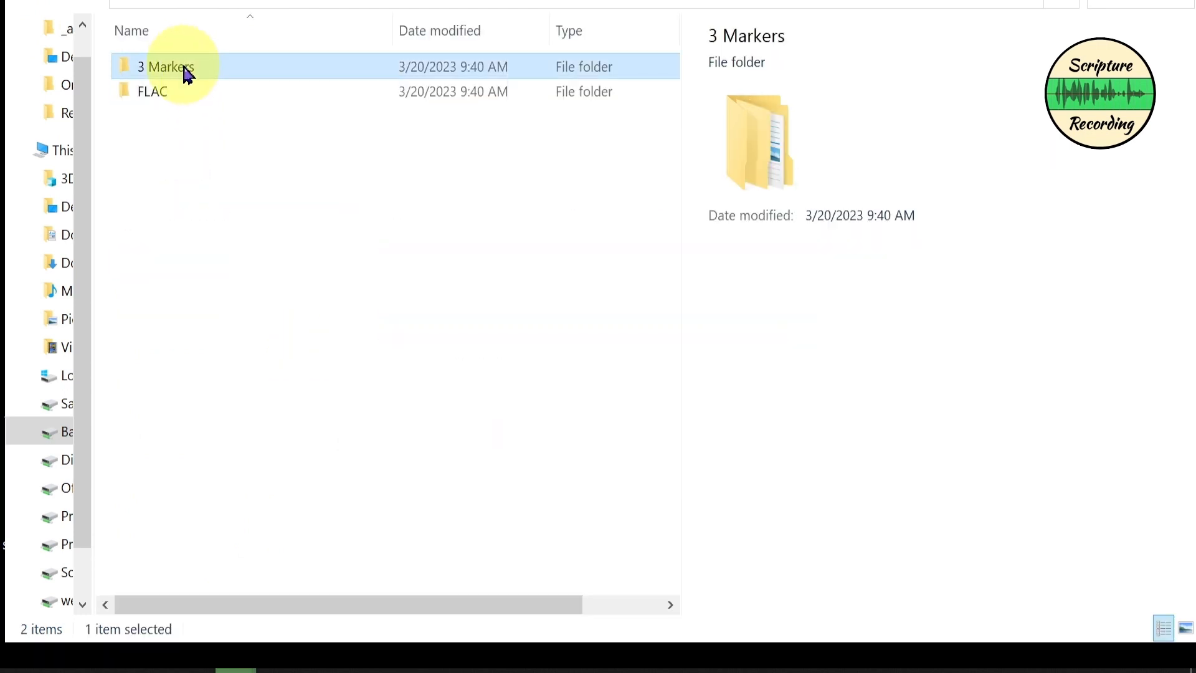
pyautogui.rightClick(186, 73)
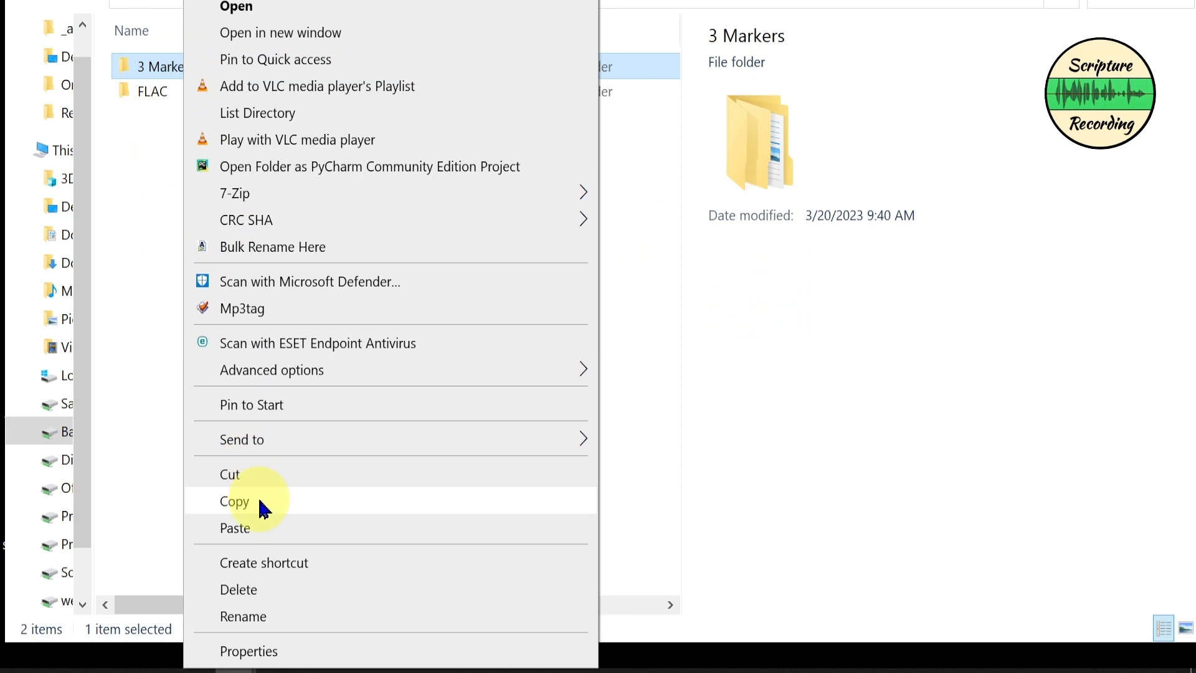
pyautogui.click(262, 507)
pyautogui.click(28, 3)
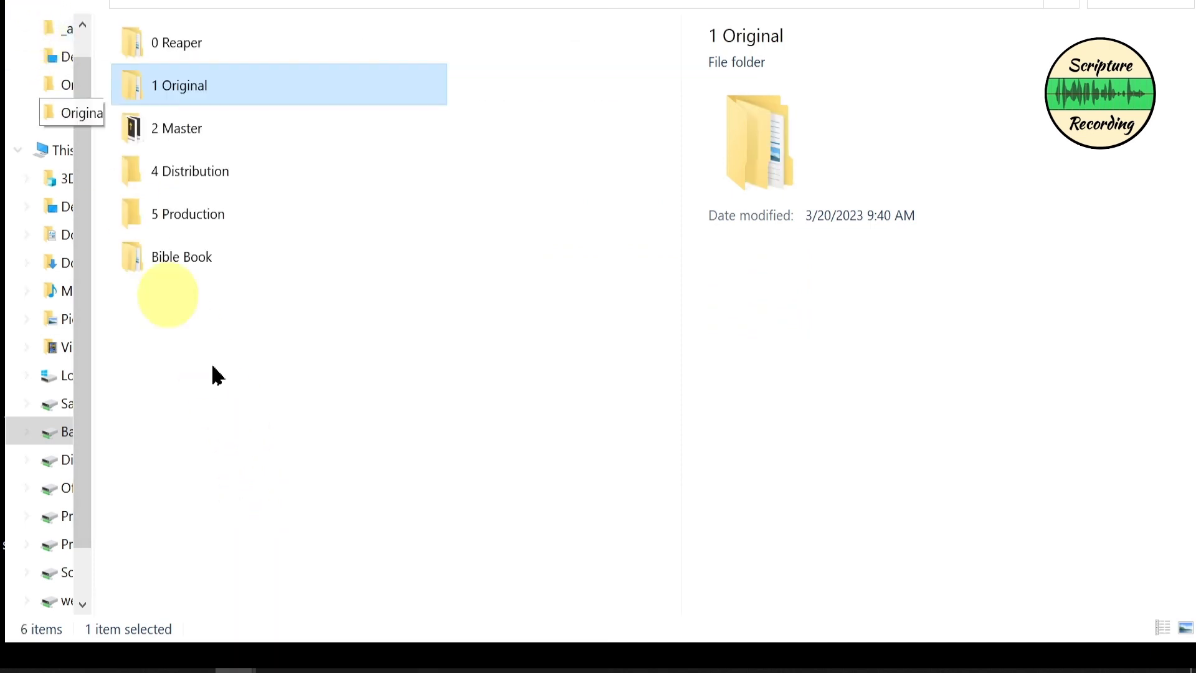
pyautogui.rightClick(232, 394)
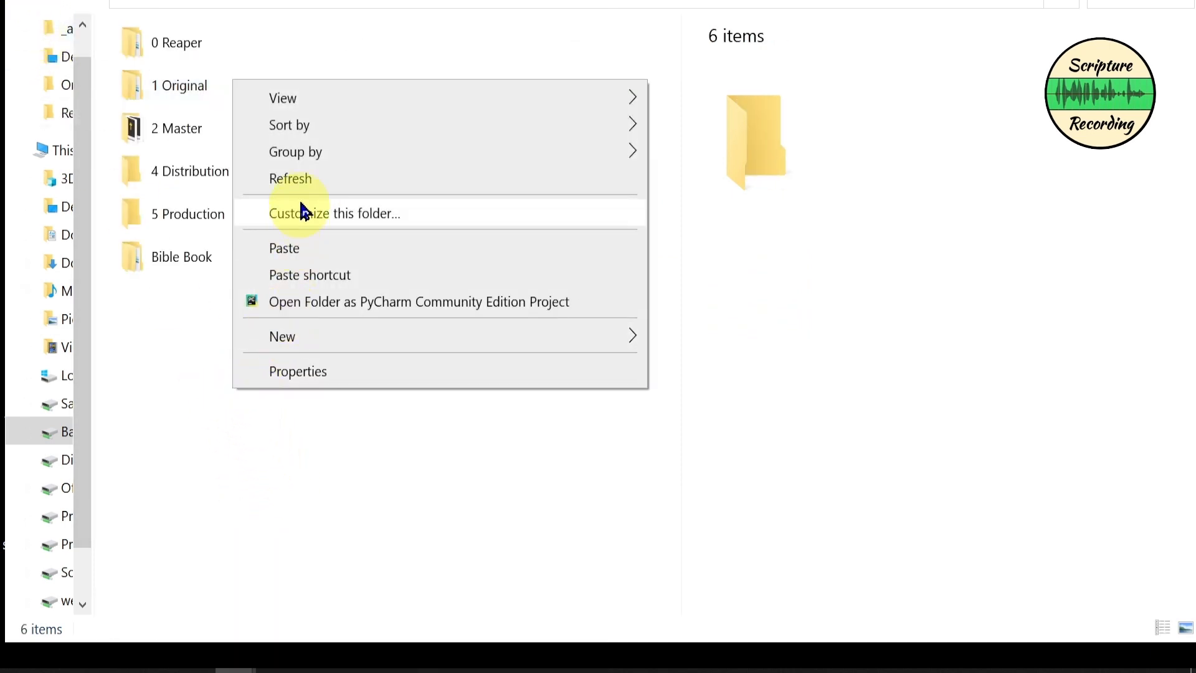
pyautogui.click(302, 251)
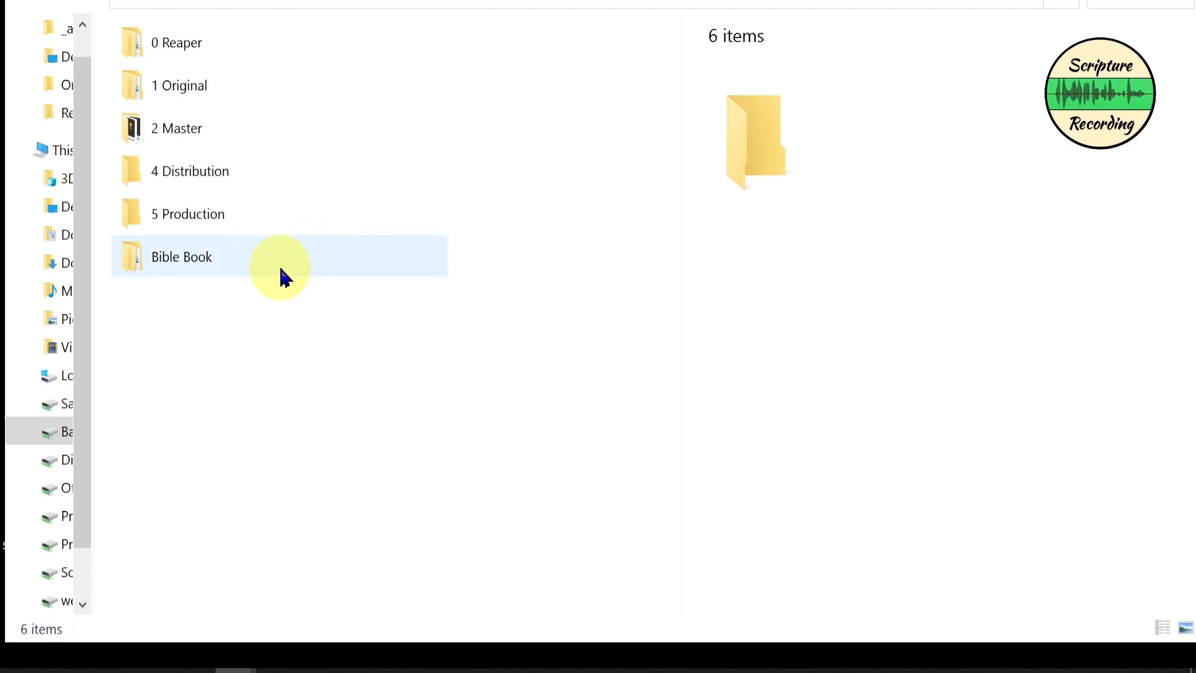
pyautogui.click(313, 376)
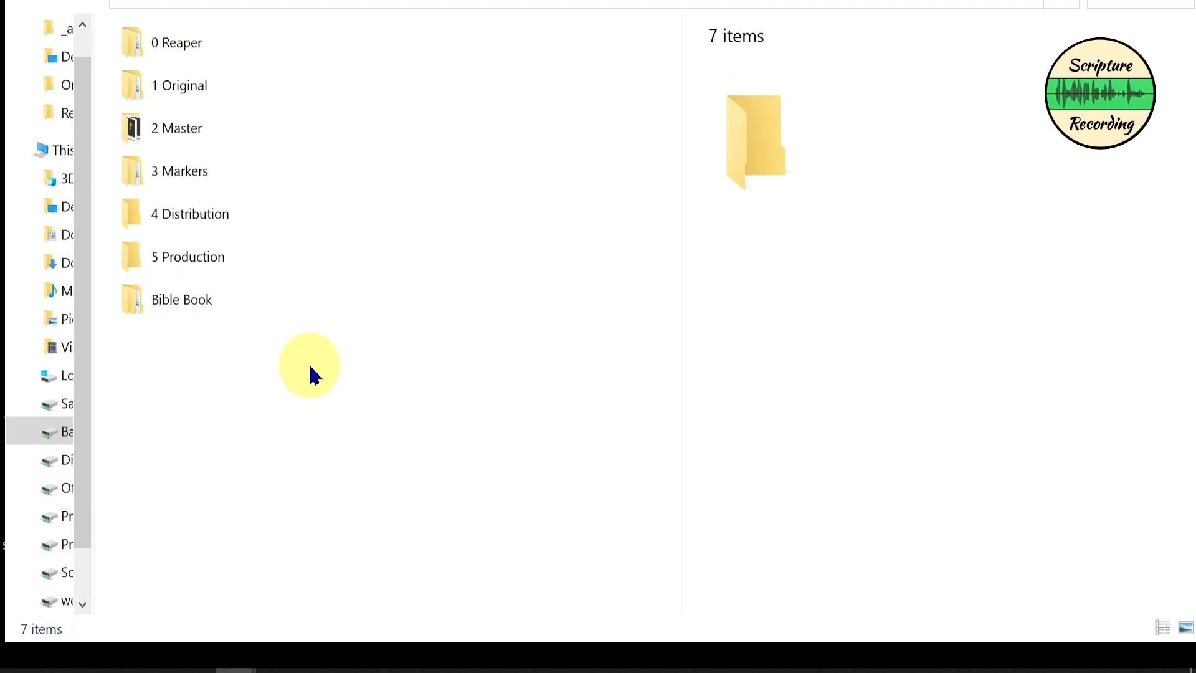
# Step: Open sbe_41_MAT_00.txt from the 41_MAT folder inside the project's 3 Markers folder
pyautogui.doubleClick(188, 185)
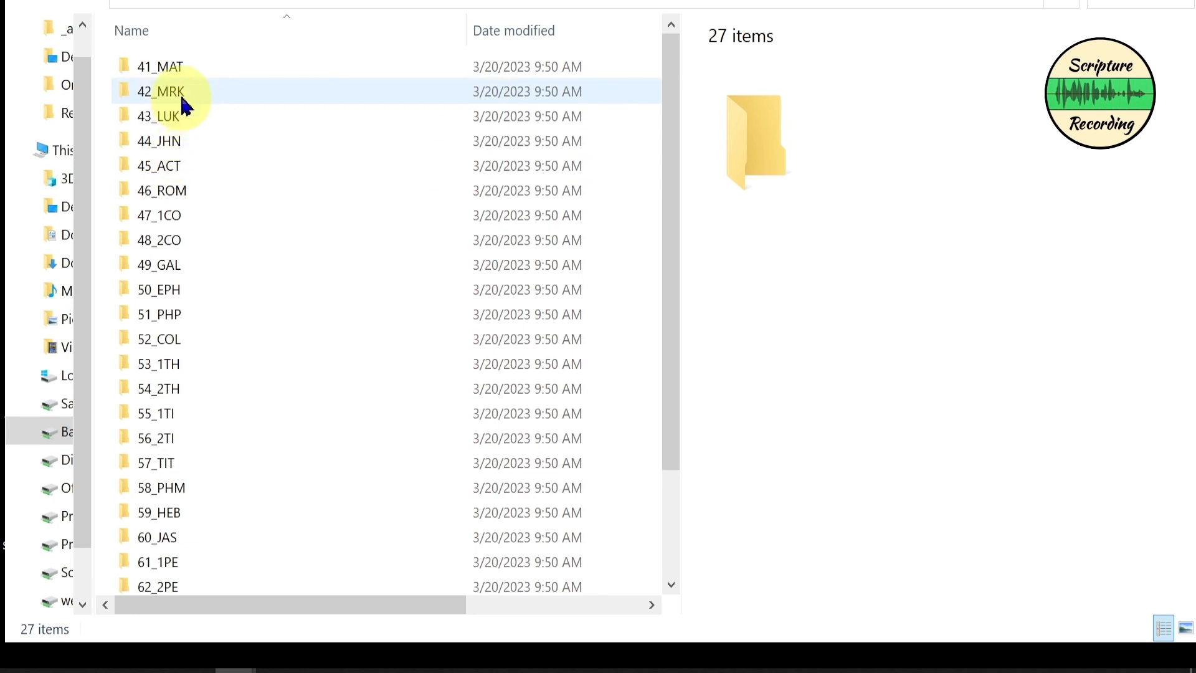
pyautogui.doubleClick(186, 77)
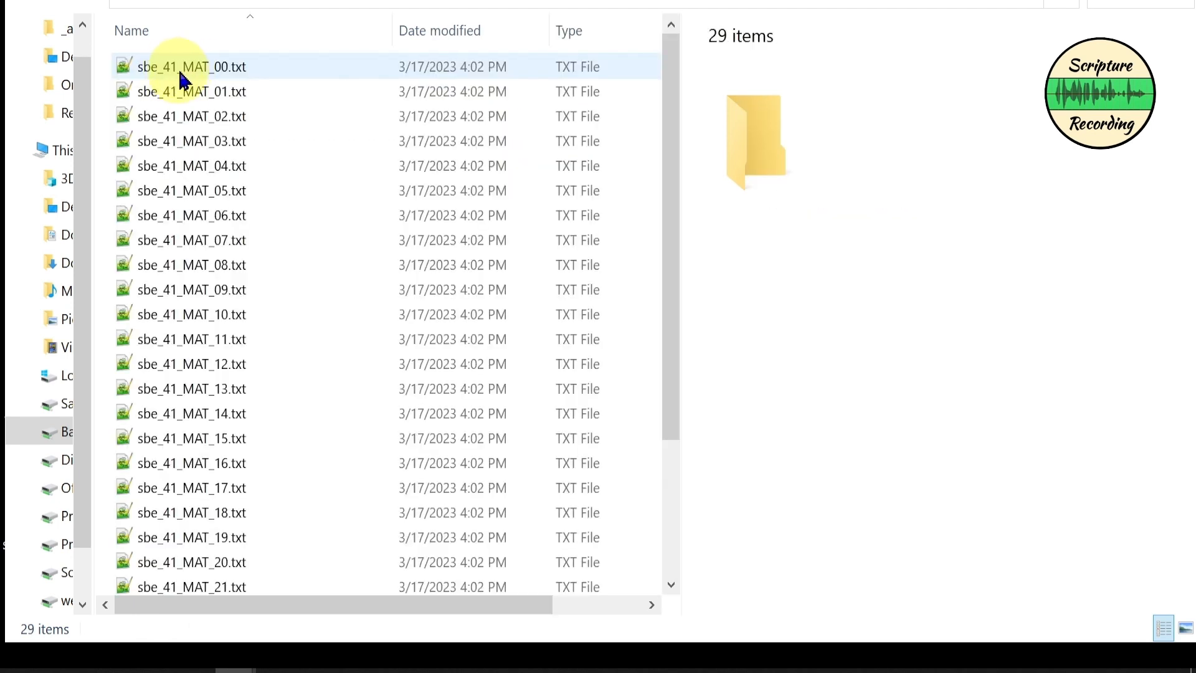
pyautogui.doubleClick(199, 68)
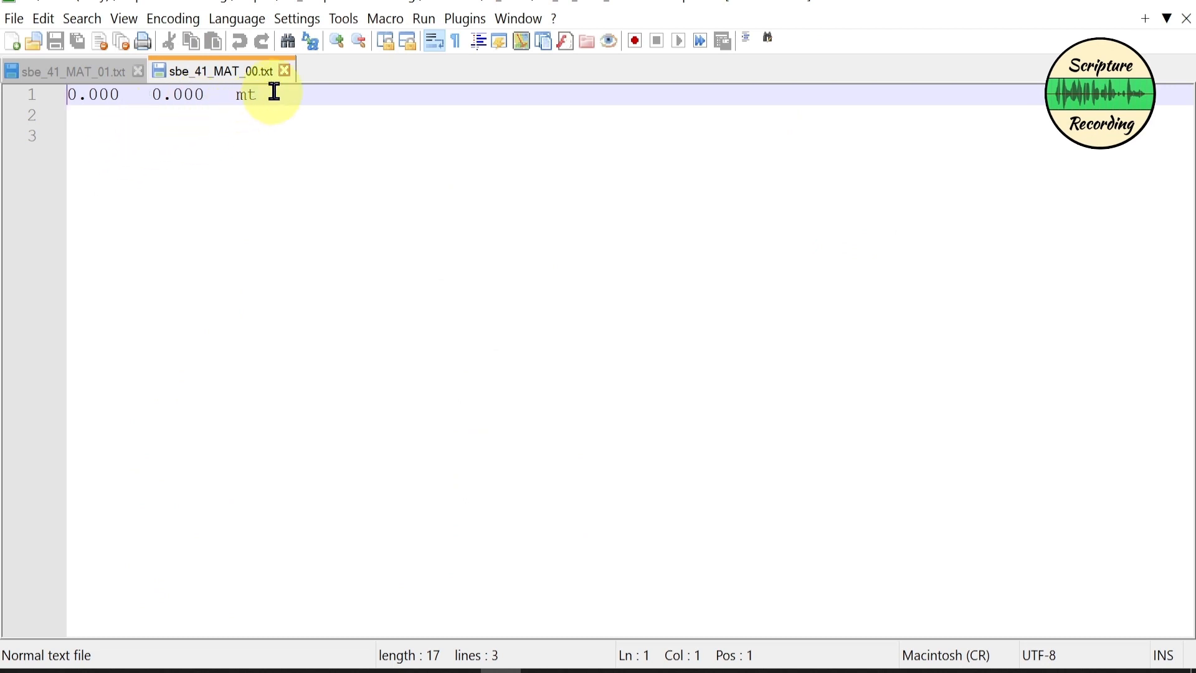
# Step: Close sbe_41_MAT_00.txt and step through the first marker lines of sbe_41_MAT_01.txt
pyautogui.click(285, 71)
pyautogui.press('Down')
pyautogui.press('Down')
pyautogui.press('Down')
pyautogui.press('Down')
pyautogui.press('Down')
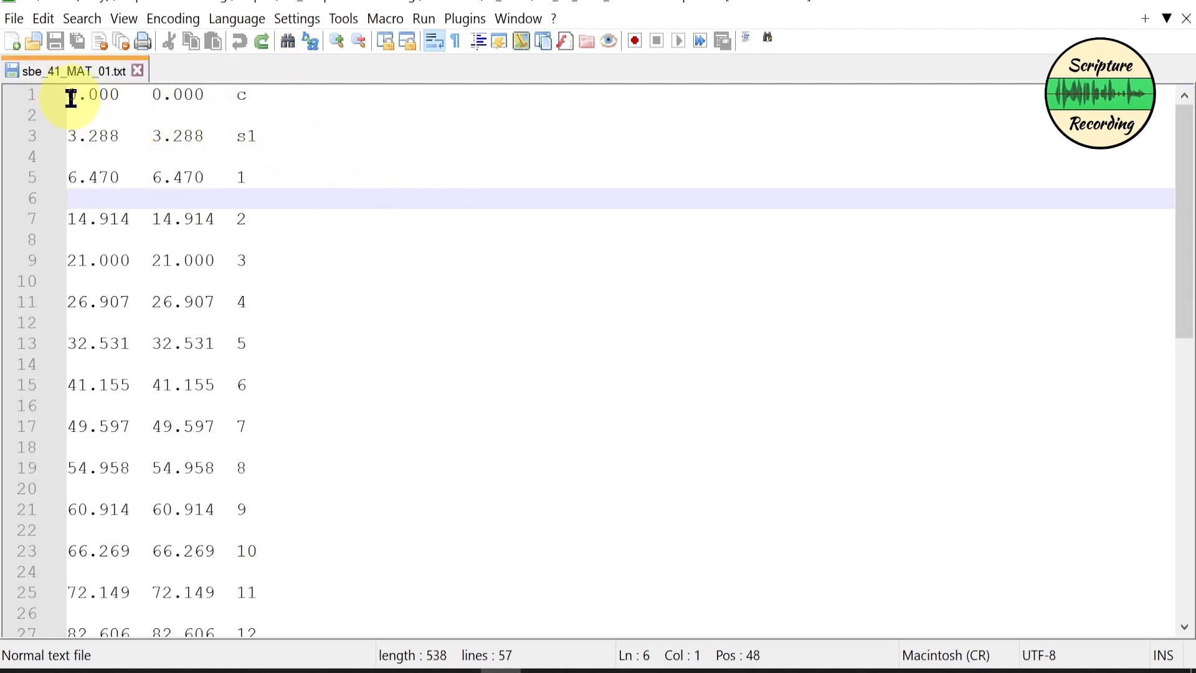
# Step: Replace every double line break \r\r with a single \r in sbe_41_MAT_01.txt, starting from the beginning of the file
pyautogui.click(69, 96)
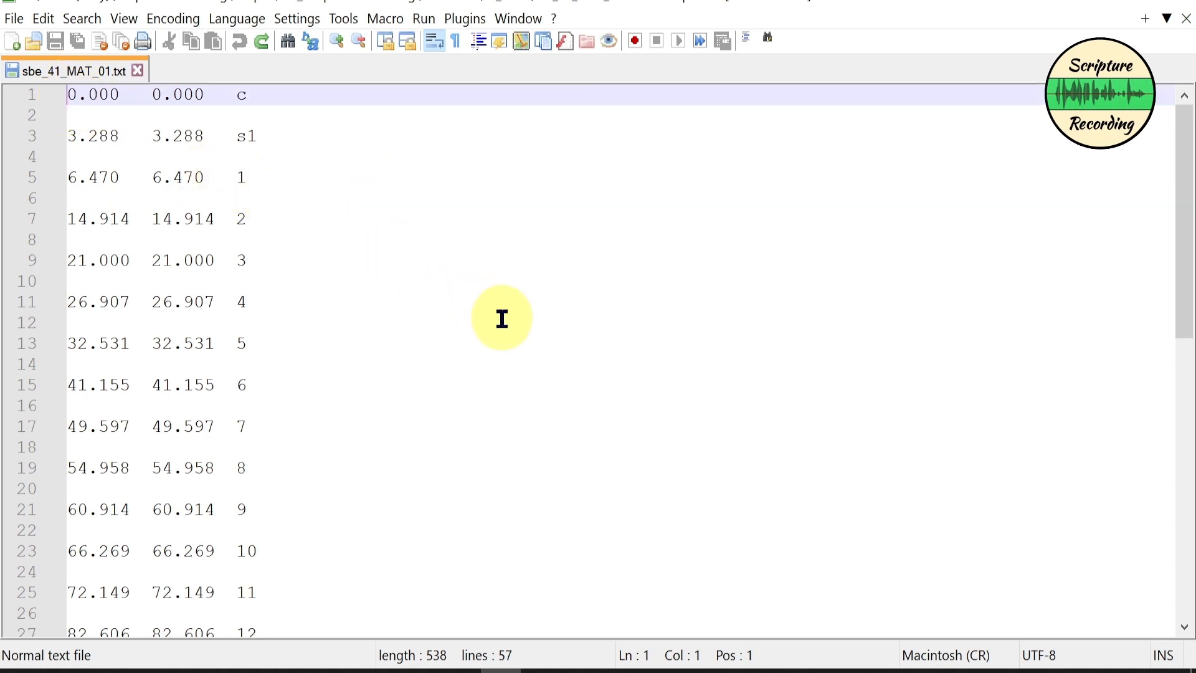
pyautogui.hotkey('shift', 'Right')
pyautogui.hotkey('ctrl', 'f')
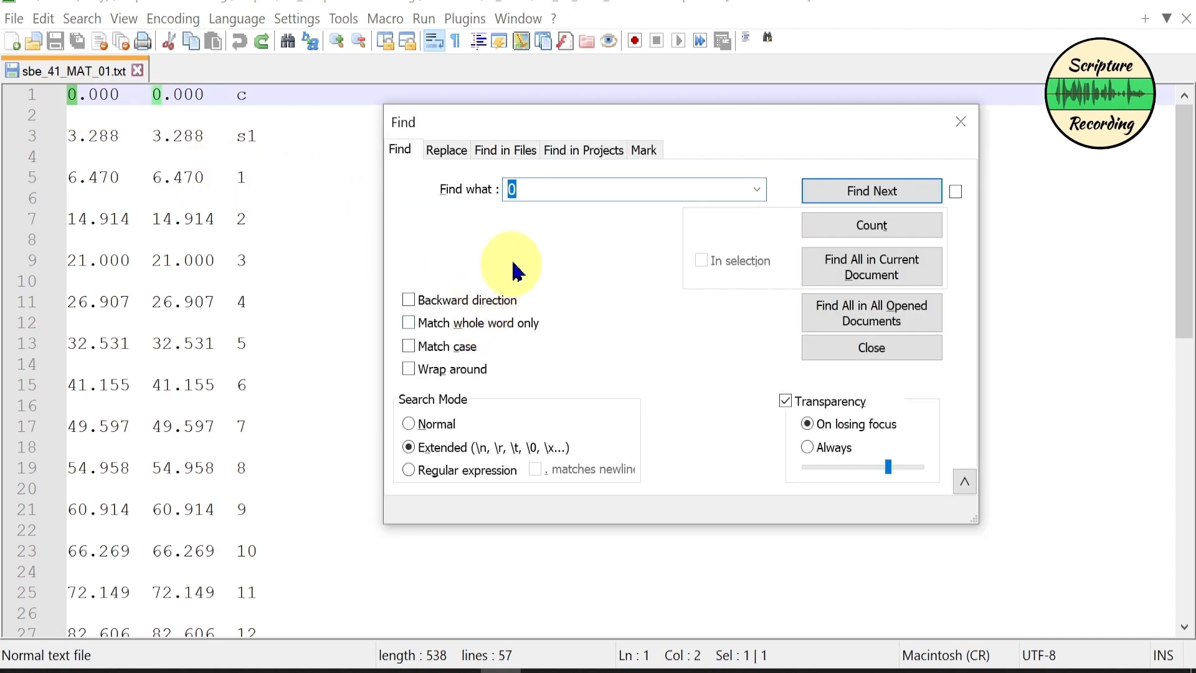
pyautogui.moveTo(535, 188); pyautogui.dragTo(497, 198)
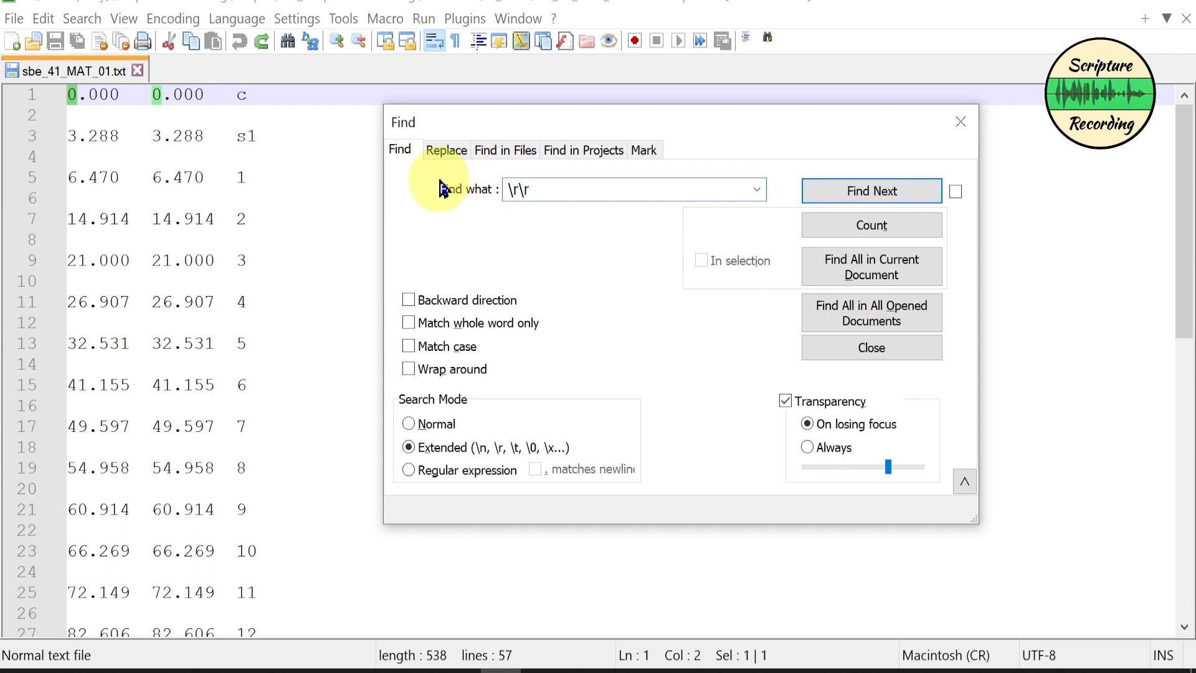
pyautogui.click(447, 151)
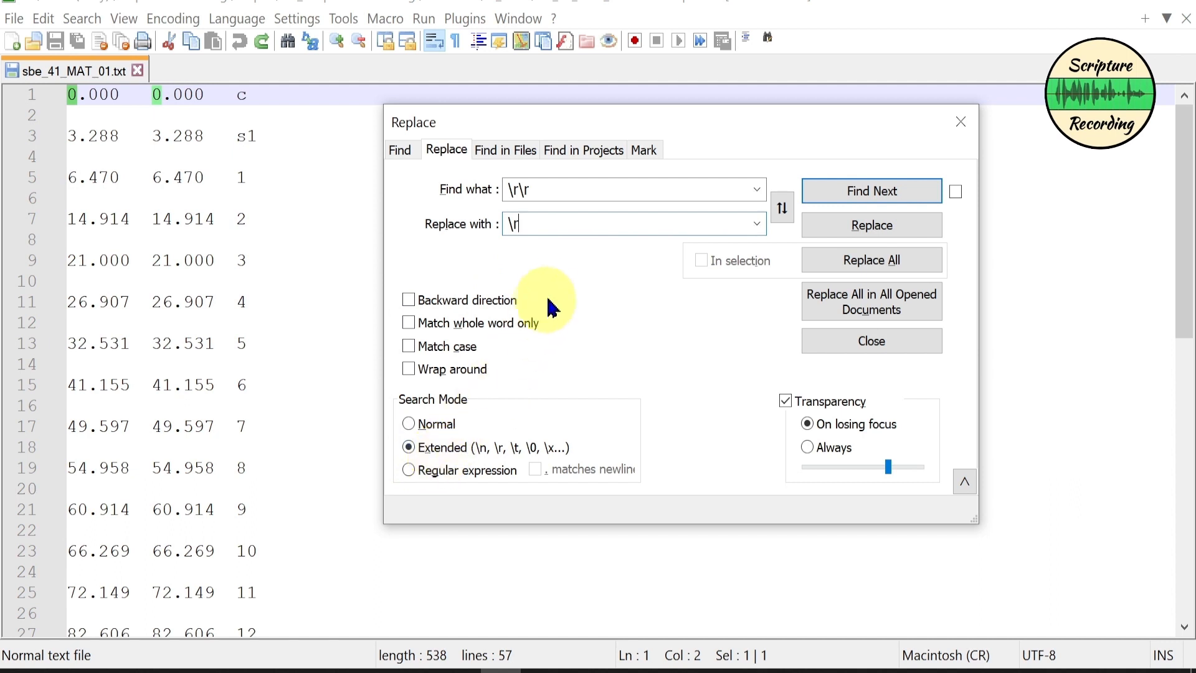
pyautogui.click(861, 195)
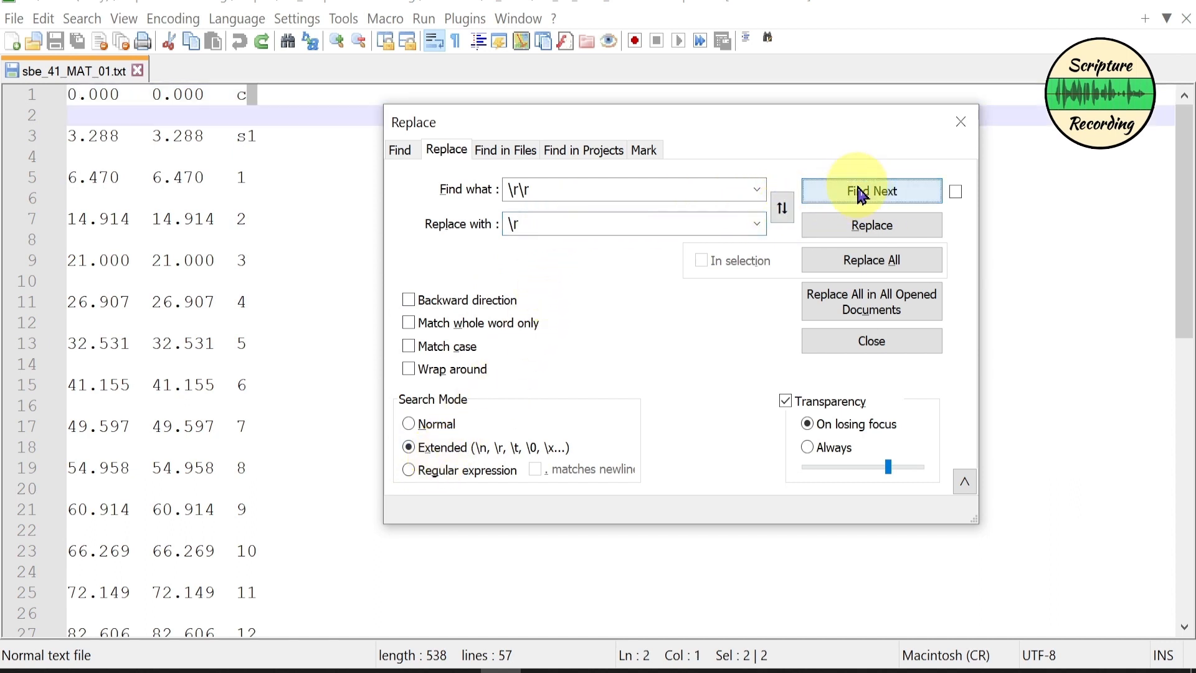
pyautogui.click(863, 235)
pyautogui.click(863, 235)
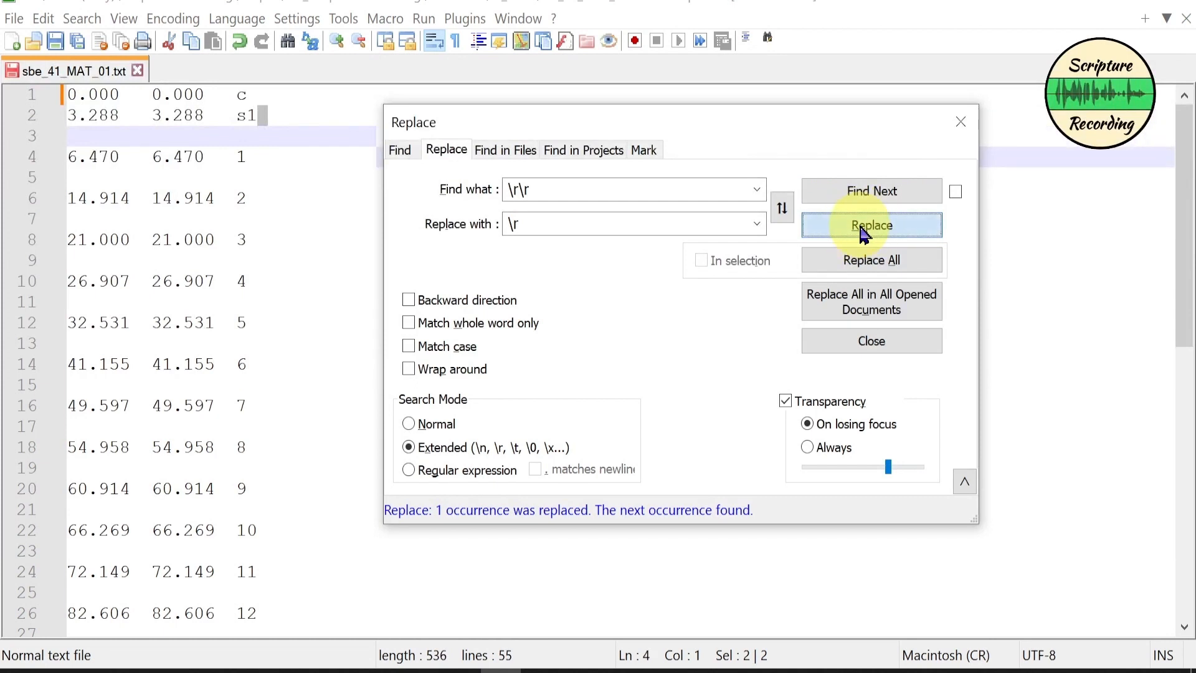
pyautogui.click(869, 264)
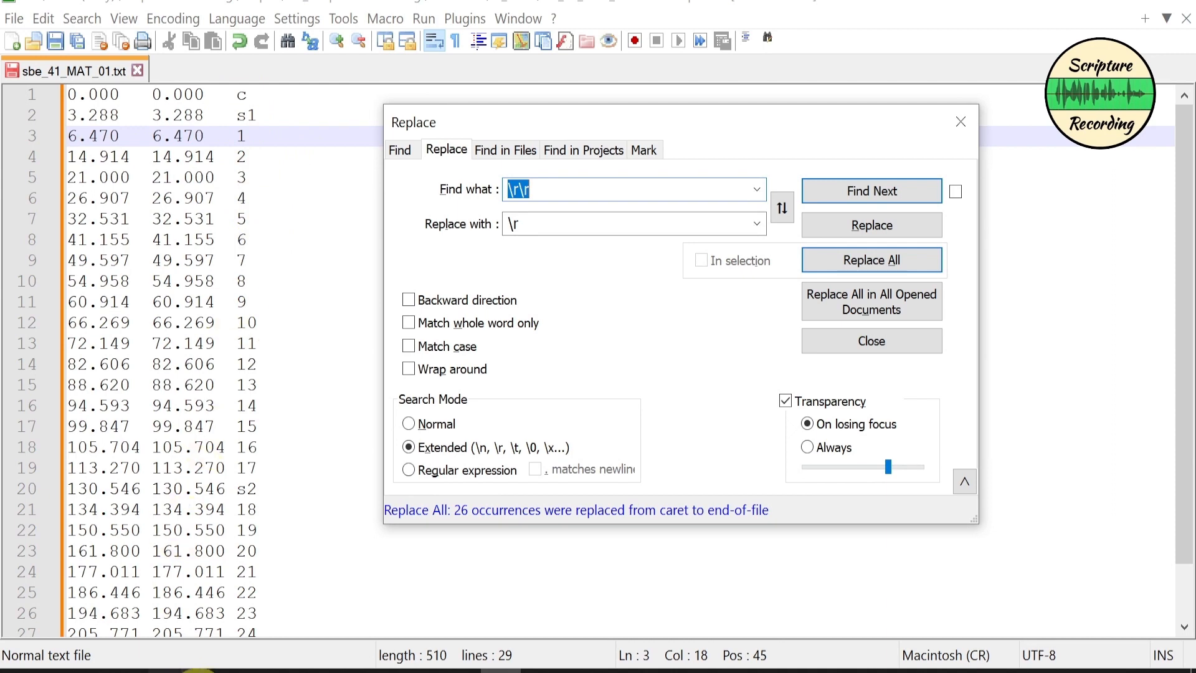
# Step: Switch to File Explorer and examine the book folders in 3 Markers, including the text files in 44_JHN
pyautogui.moveTo(224, 663)
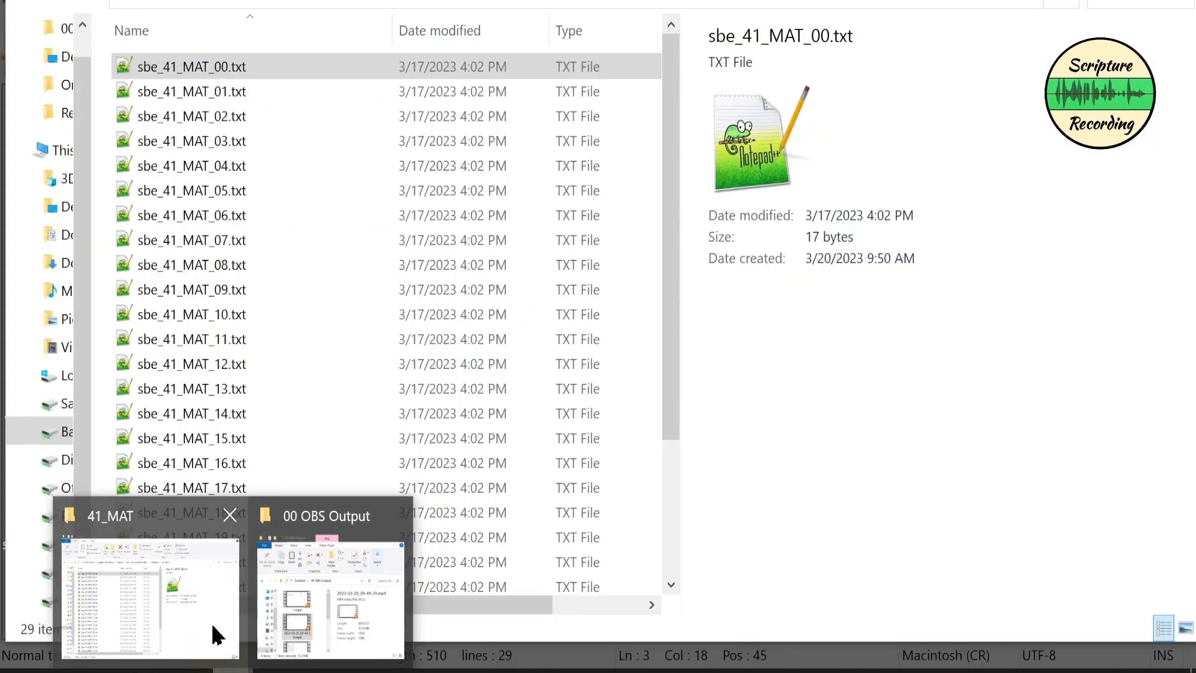
pyautogui.click(213, 635)
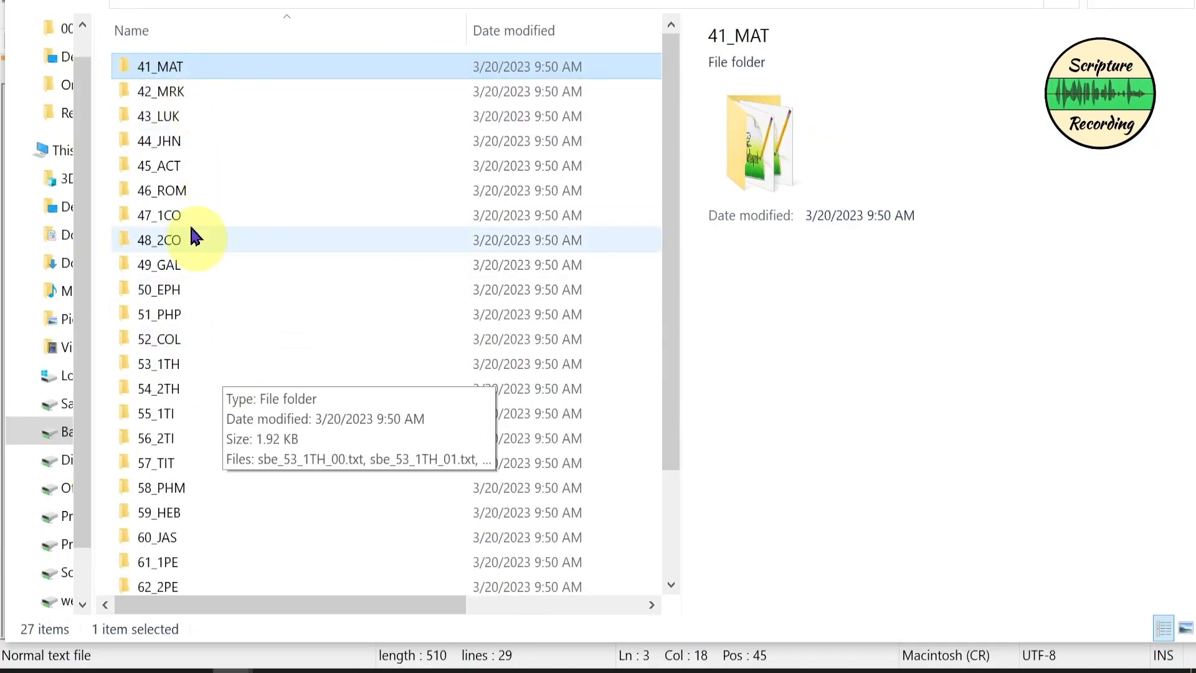
pyautogui.doubleClick(163, 142)
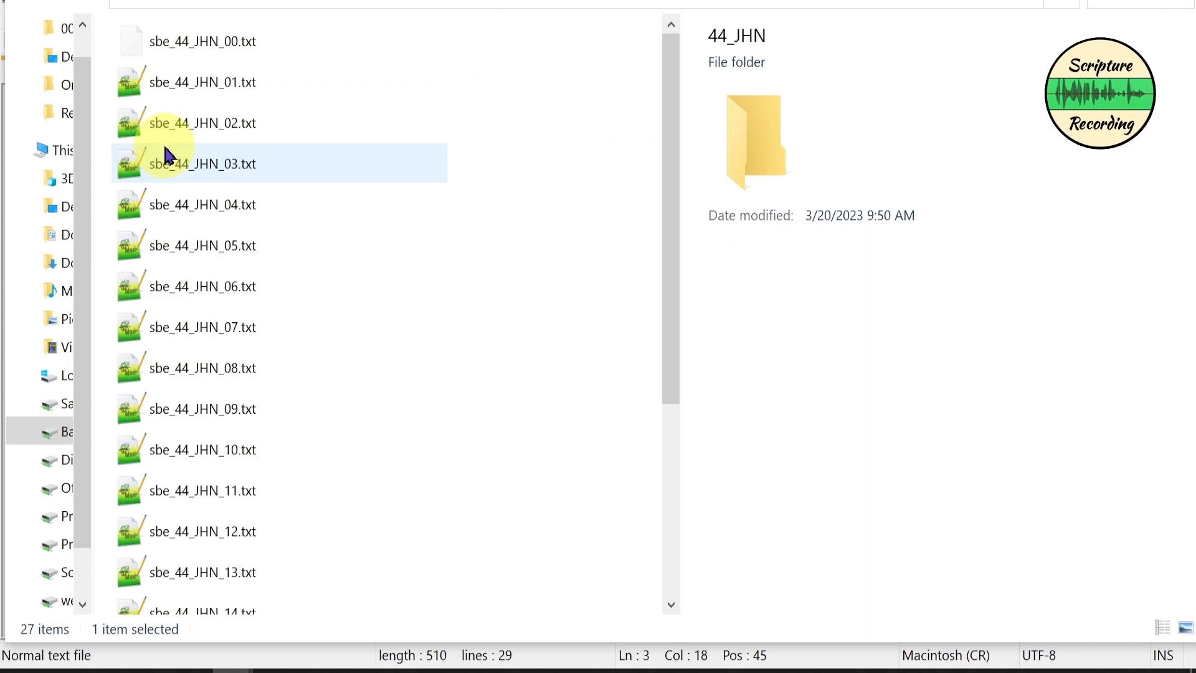
pyautogui.click(27, 5)
pyautogui.click(28, 5)
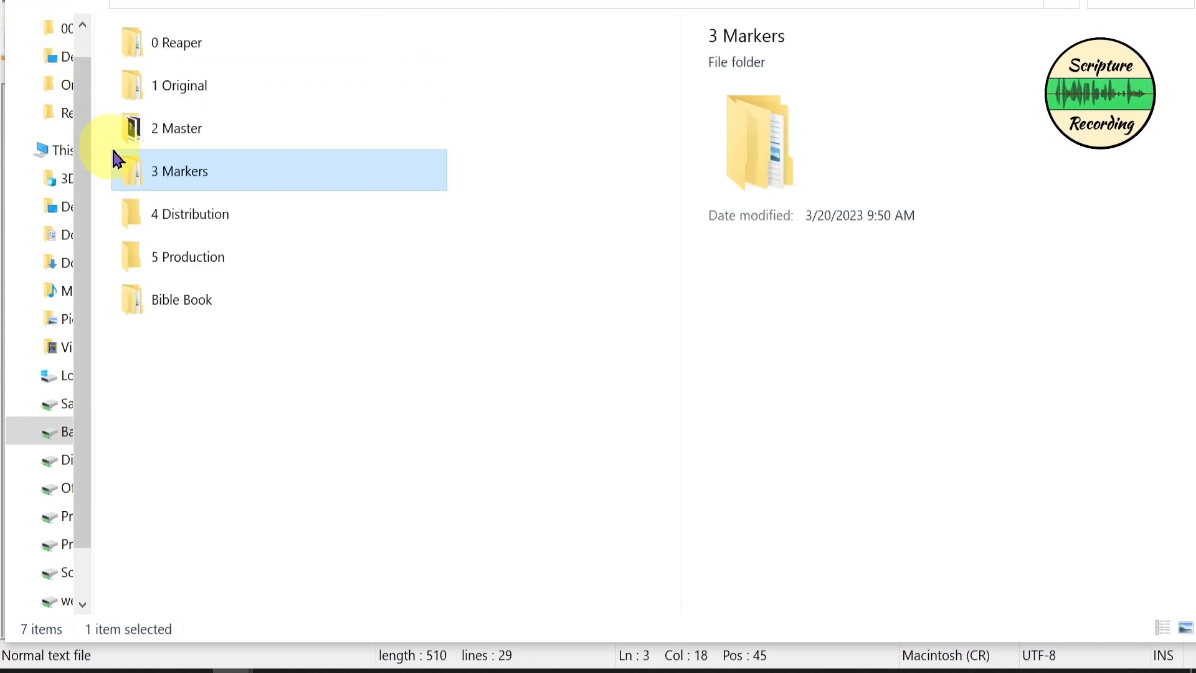
pyautogui.doubleClick(171, 178)
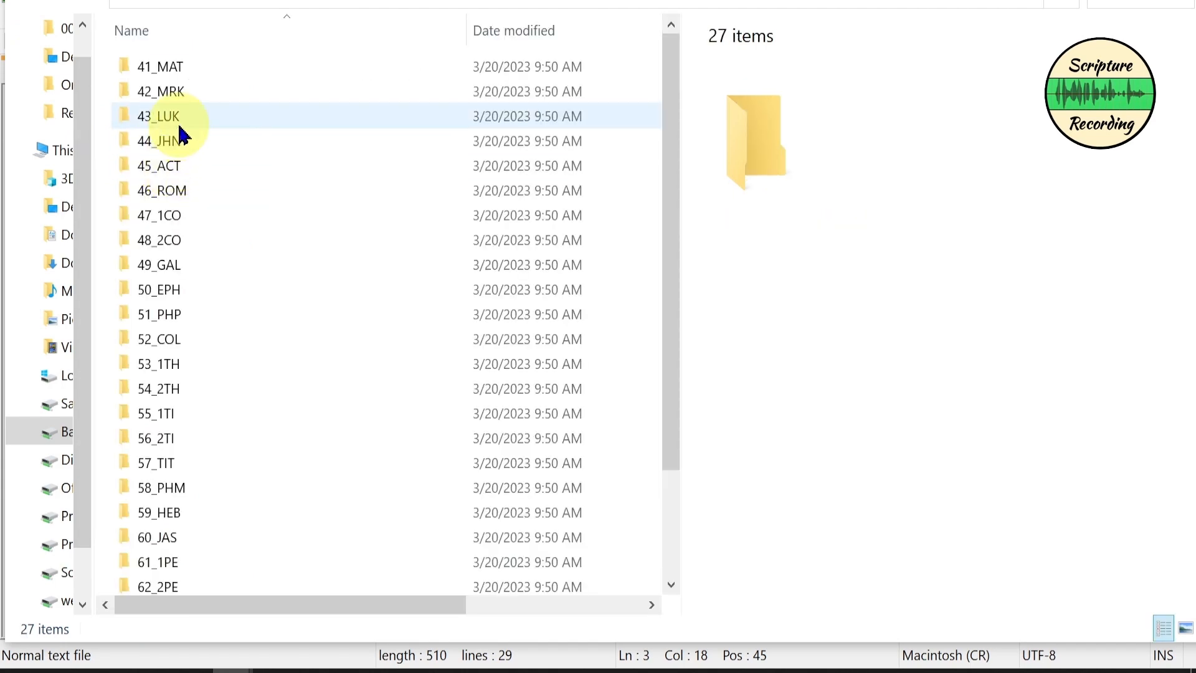
# Step: Switch to Notepad++ and set the Find in Files directory to the 3 Markers folder inside sbe_Scripture Recording
pyautogui.click(492, 669)
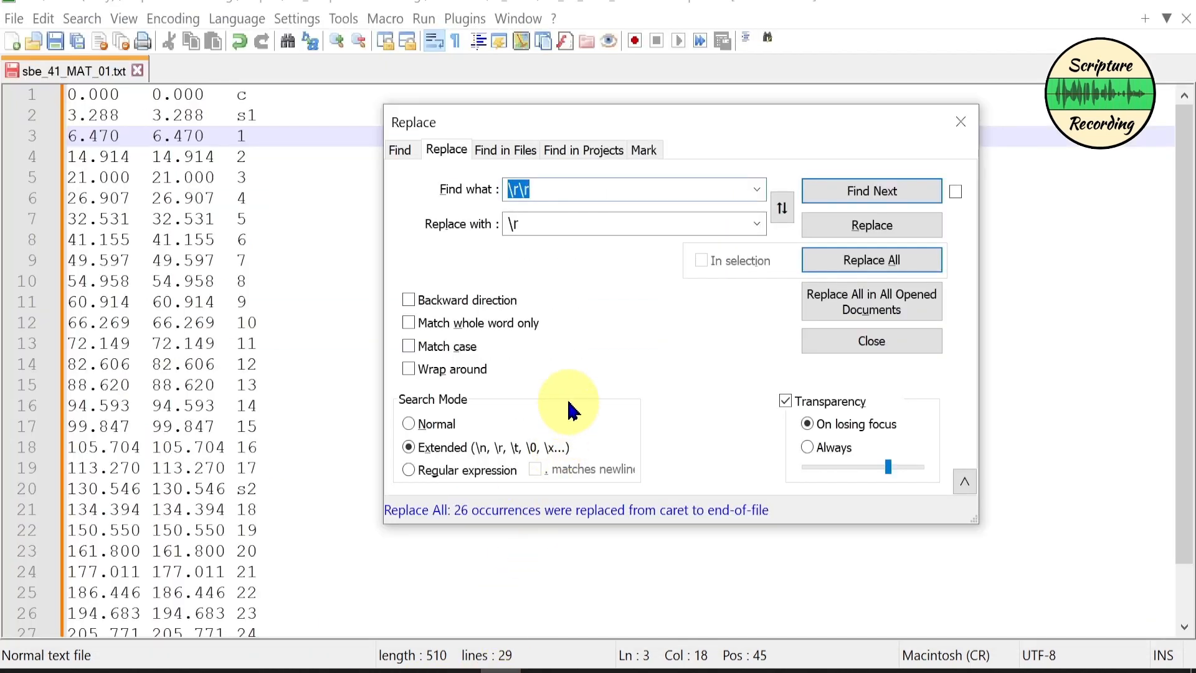
pyautogui.click(516, 155)
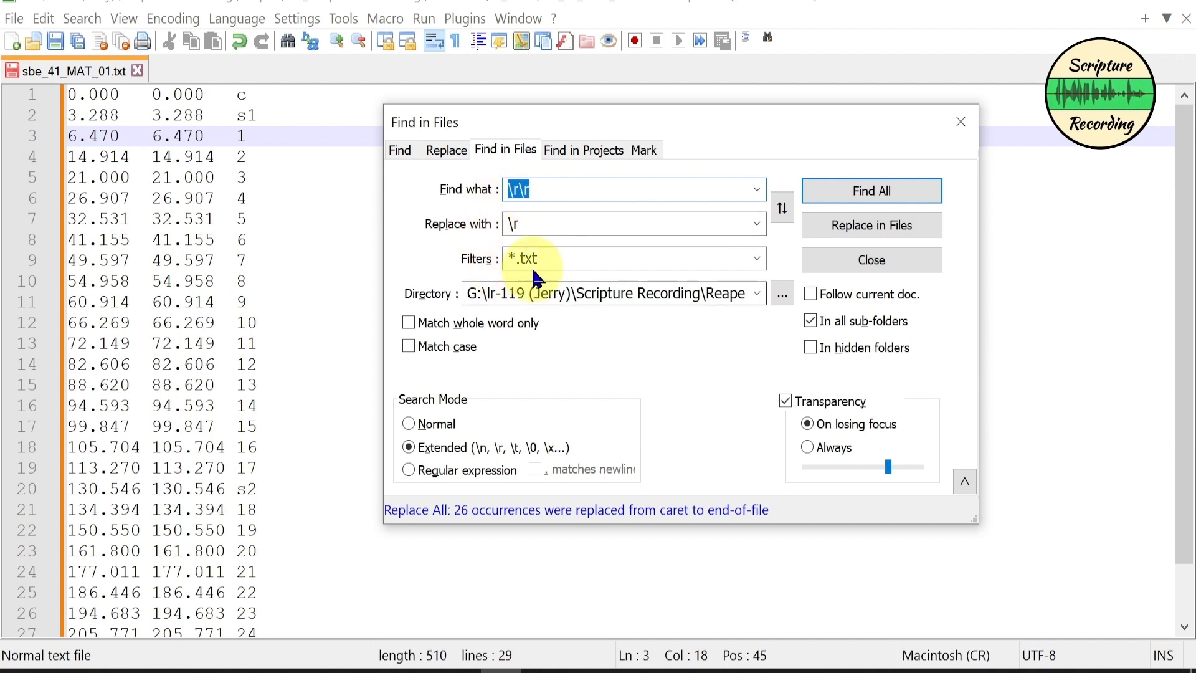
pyautogui.click(781, 296)
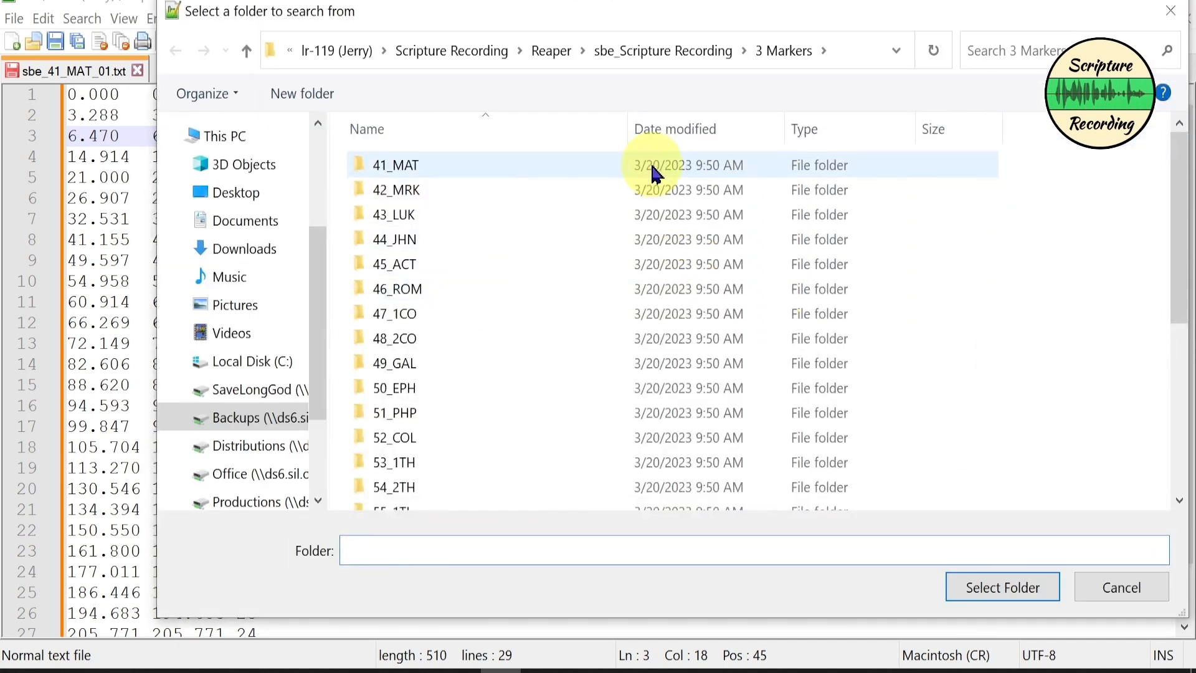
pyautogui.doubleClick(418, 166)
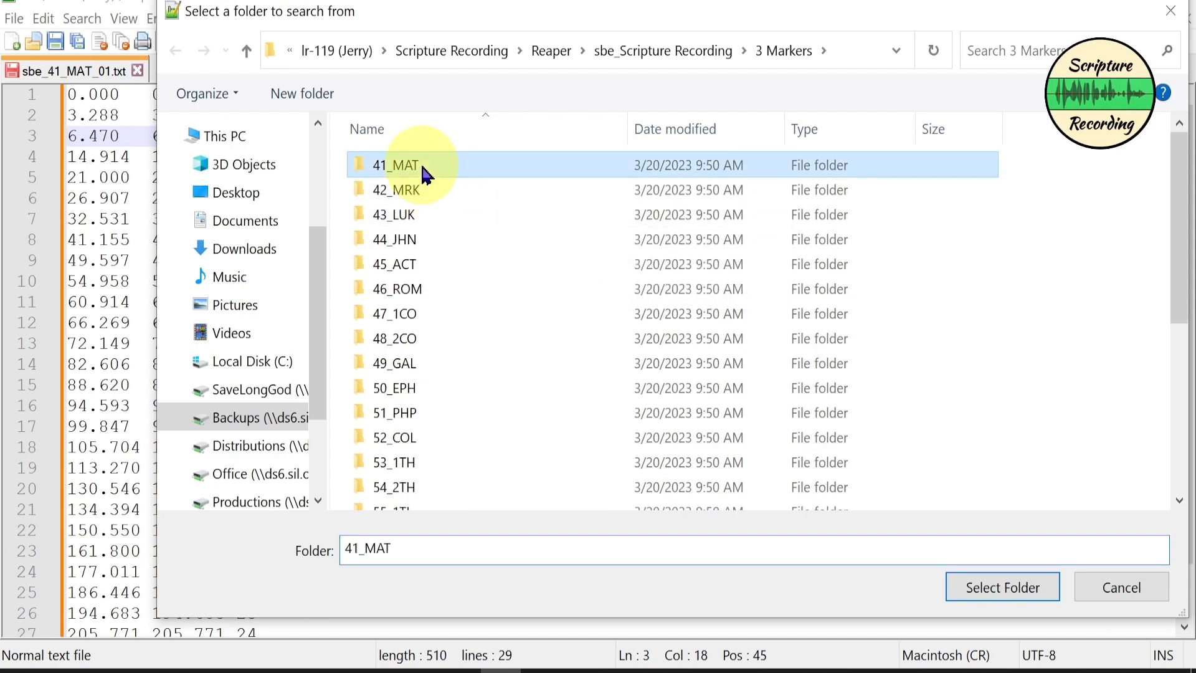
pyautogui.click(169, 51)
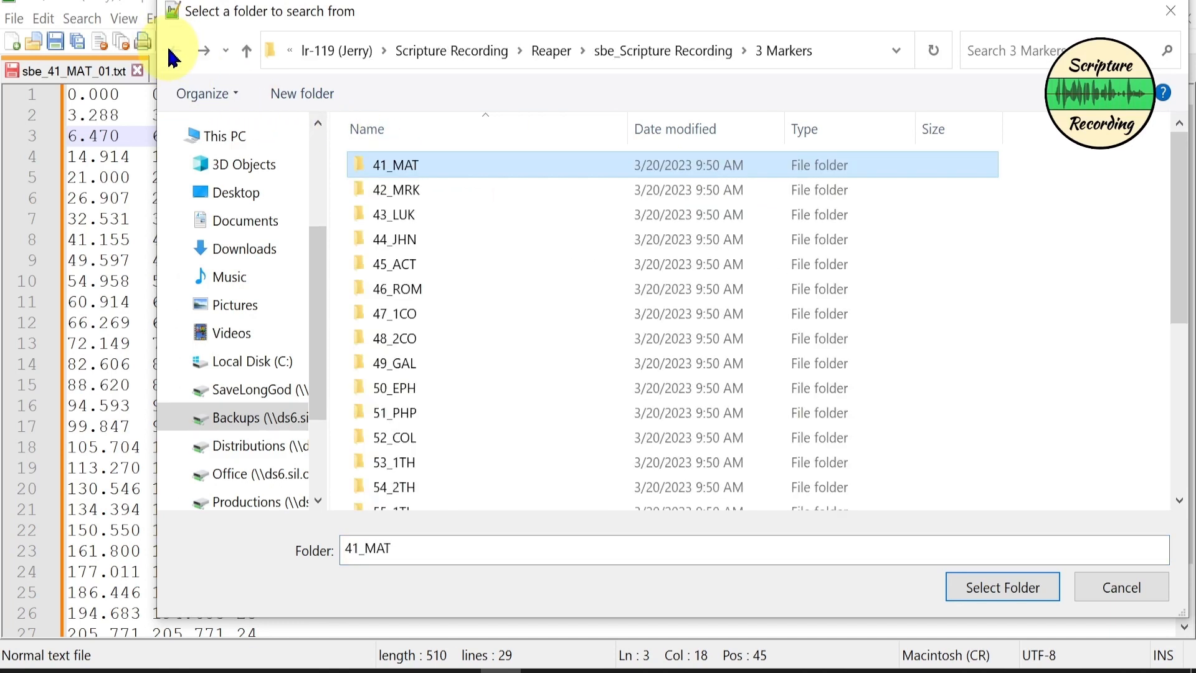
pyautogui.click(784, 59)
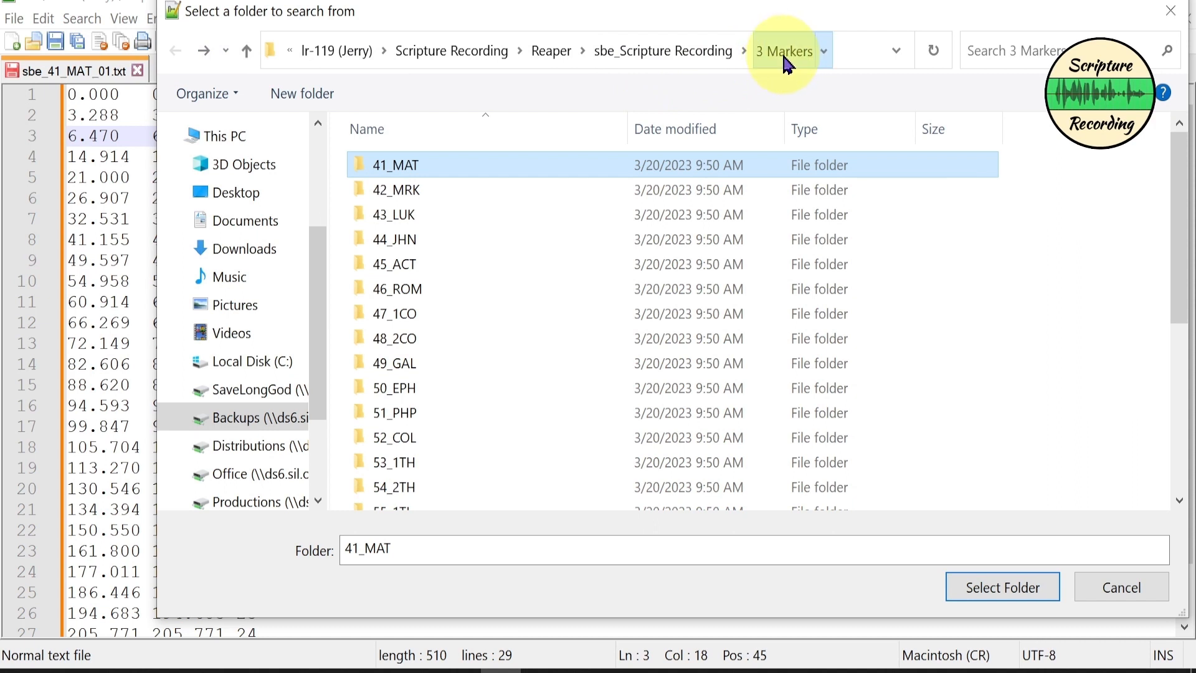
pyautogui.click(701, 53)
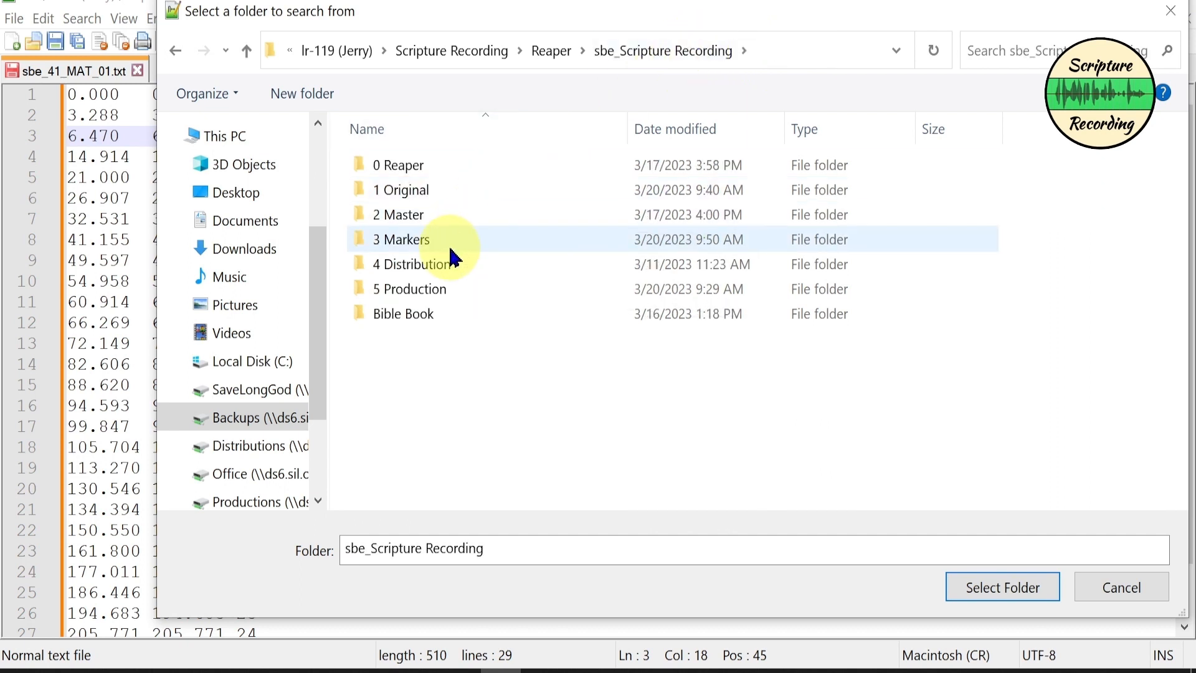
pyautogui.click(424, 244)
pyautogui.doubleClick(424, 244)
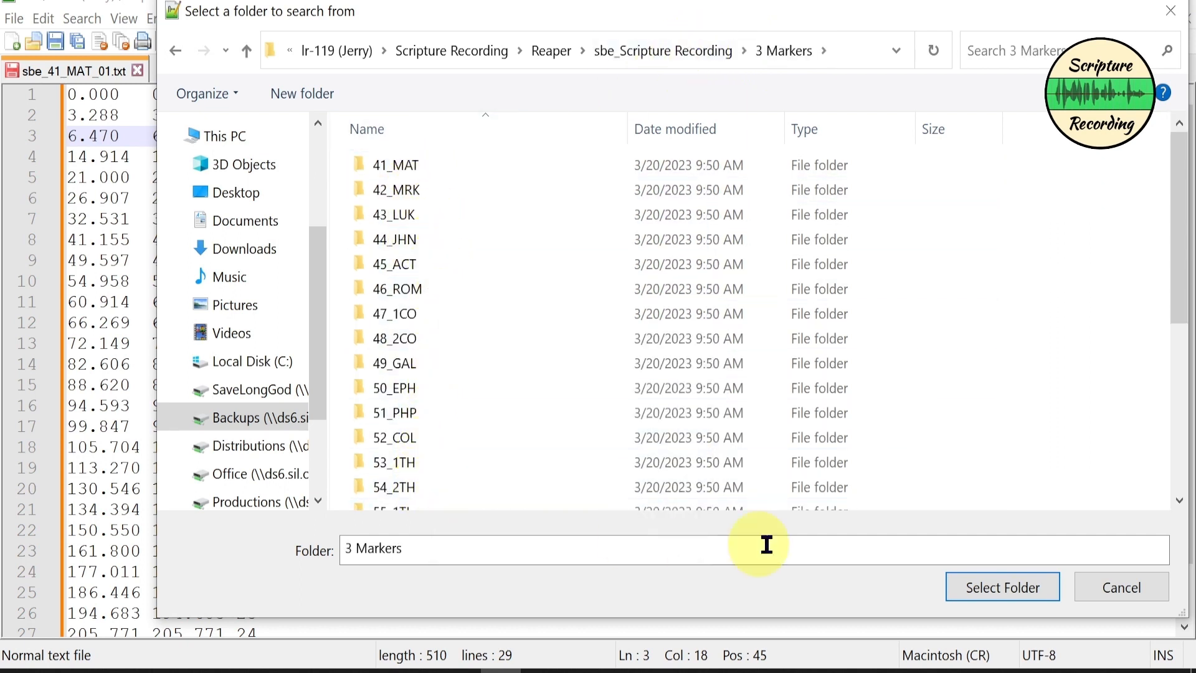
pyautogui.click(990, 586)
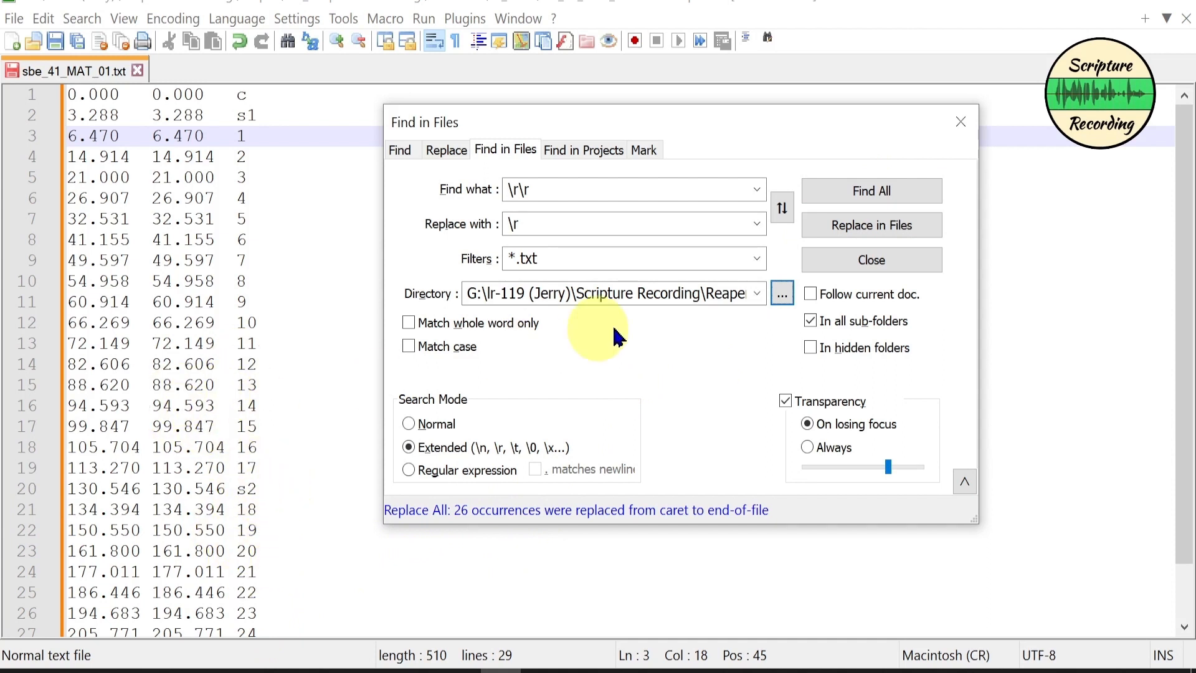
# Step: Replace \r\r with \r in all *.txt files under 3 Markers, and close the editor, saving sbe_41_MAT_01.txt
pyautogui.click(858, 233)
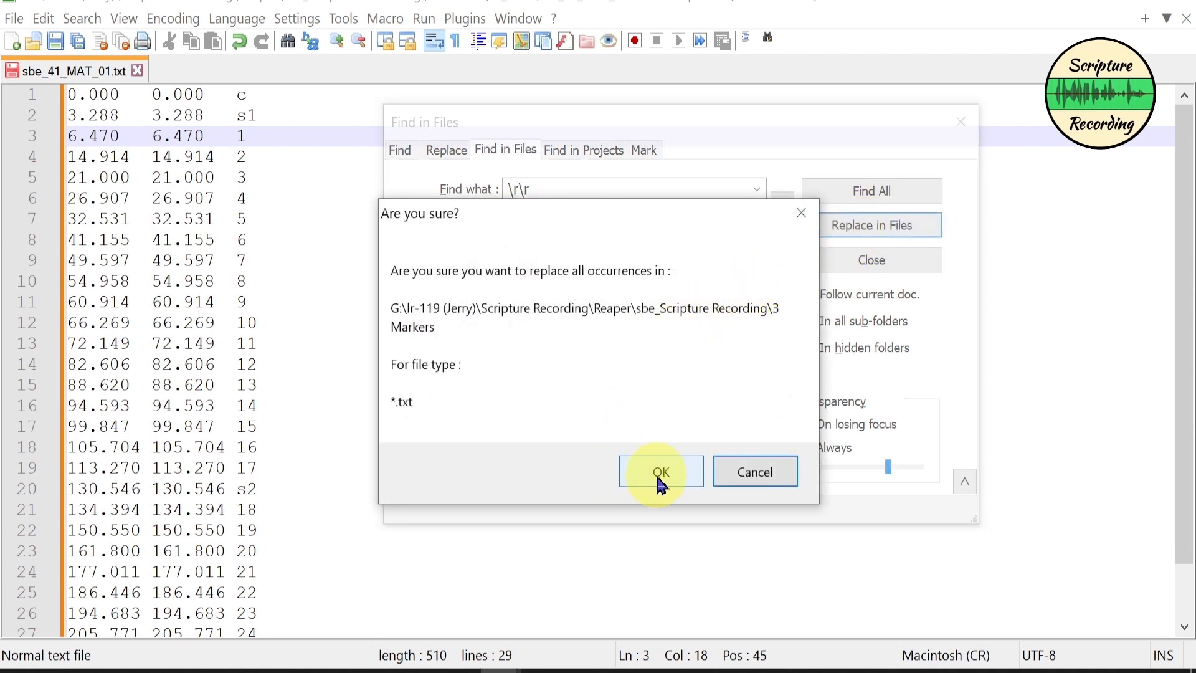
pyautogui.click(660, 474)
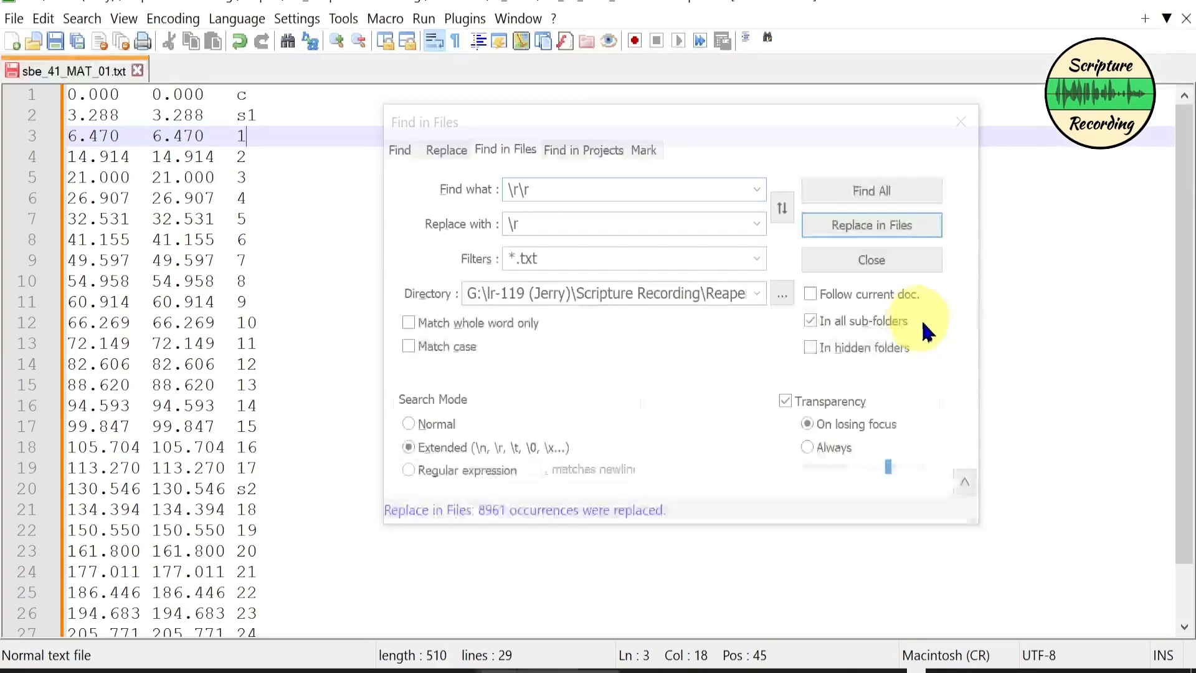
pyautogui.click(959, 133)
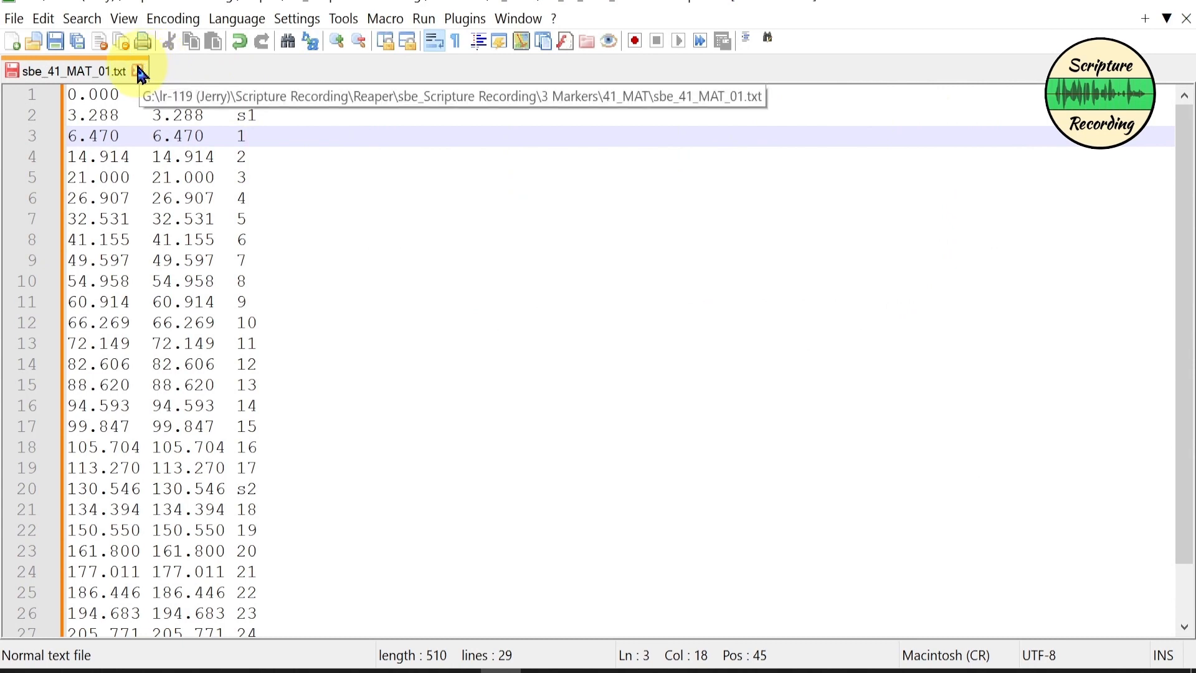
pyautogui.click(1178, 3)
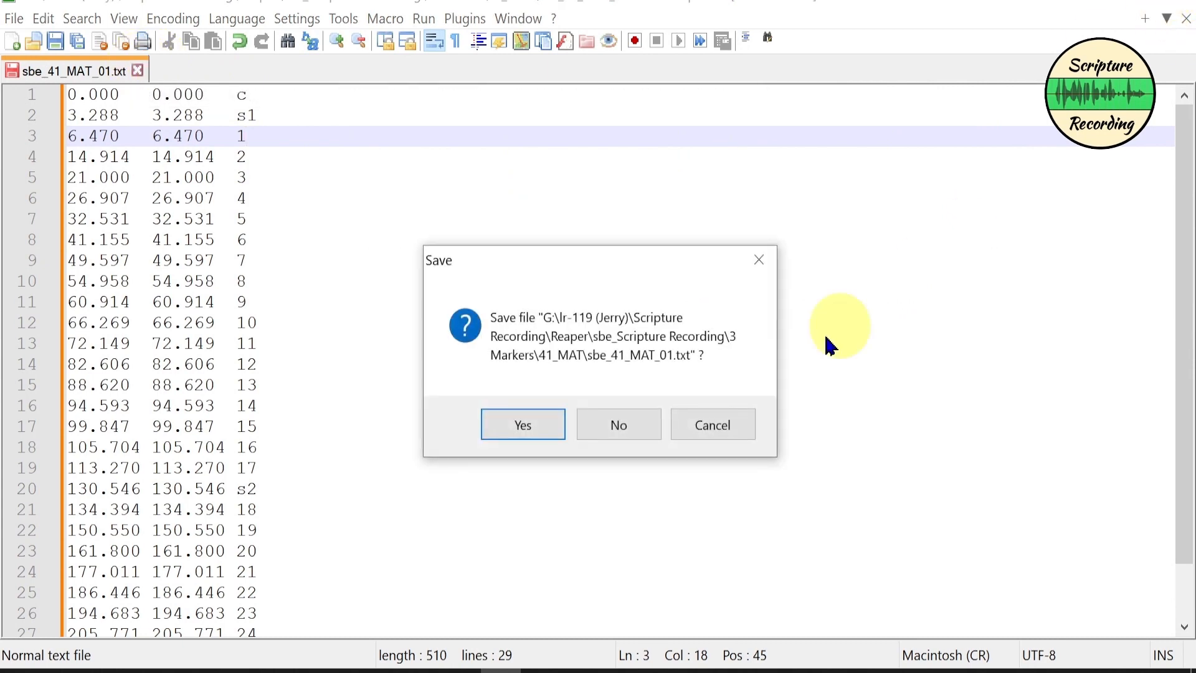
pyautogui.click(542, 435)
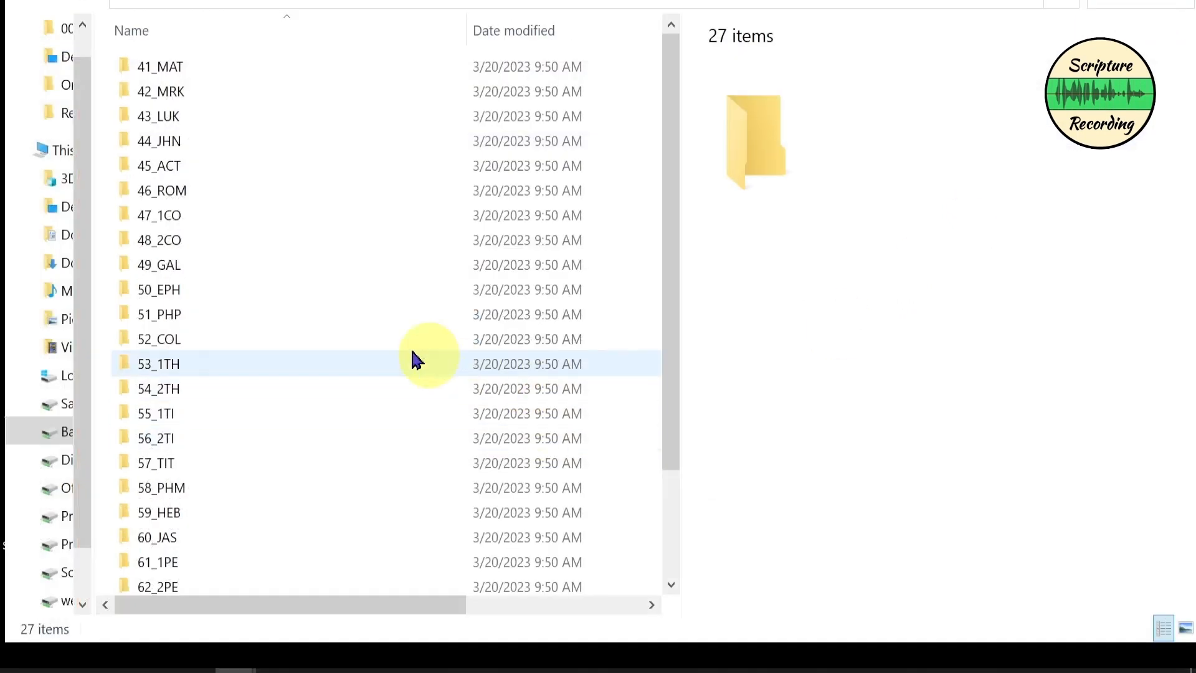
# Step: Open sbe_44_JHN_02.txt from the 44_JHN folder to check its line breaks, and close all open files and the editor
pyautogui.doubleClick(174, 143)
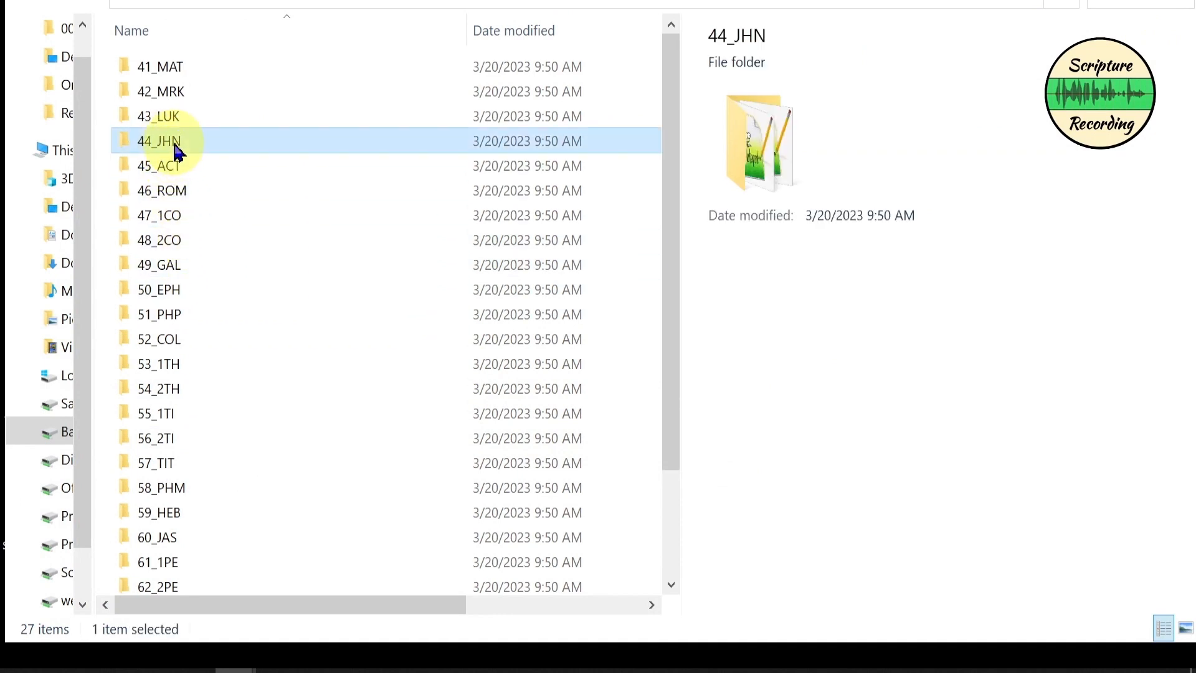
pyautogui.click(174, 127)
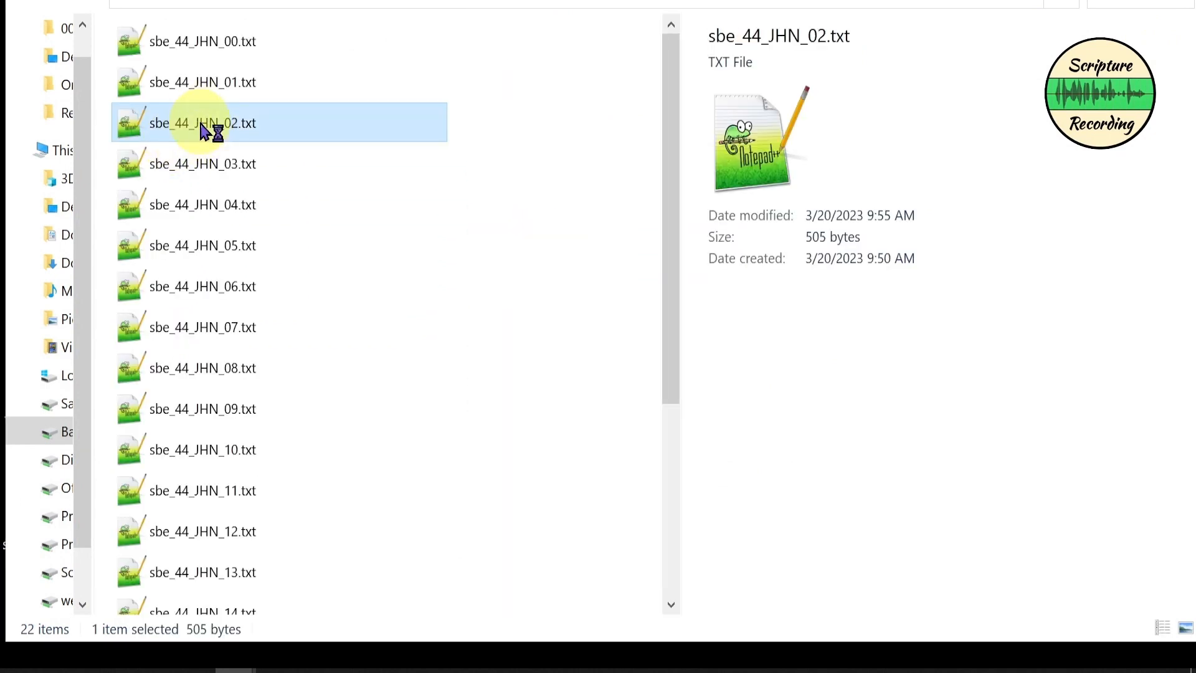
pyautogui.doubleClick(205, 128)
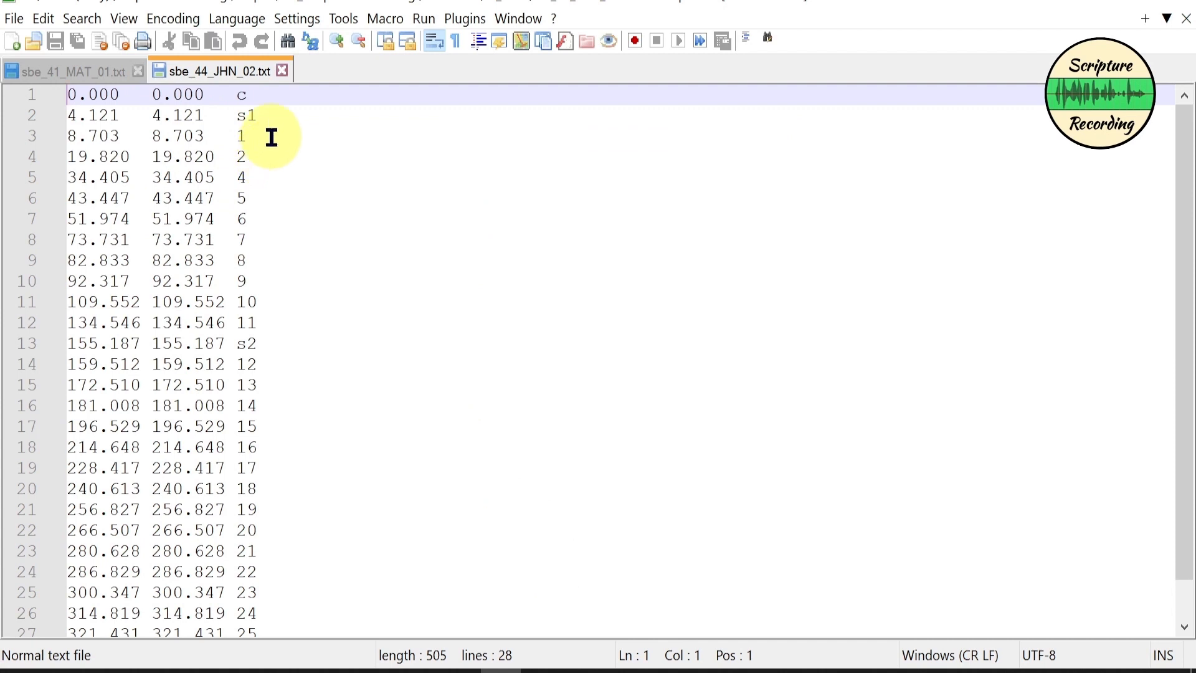
pyautogui.click(283, 70)
pyautogui.click(137, 72)
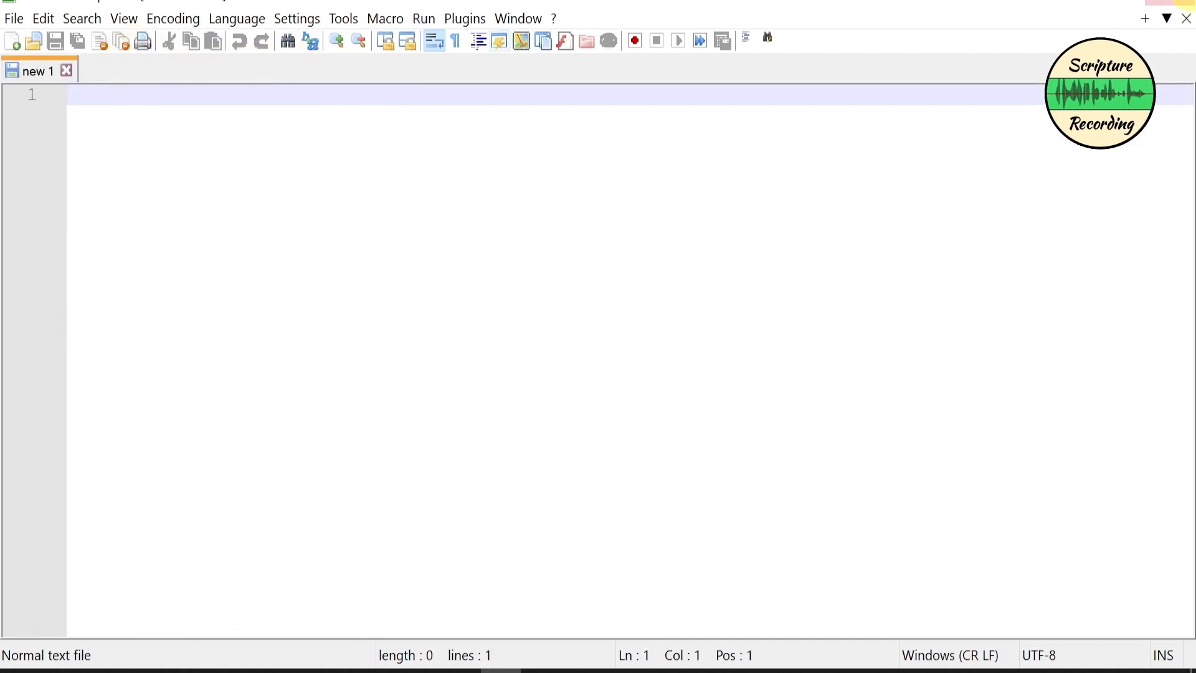
pyautogui.click(1177, 3)
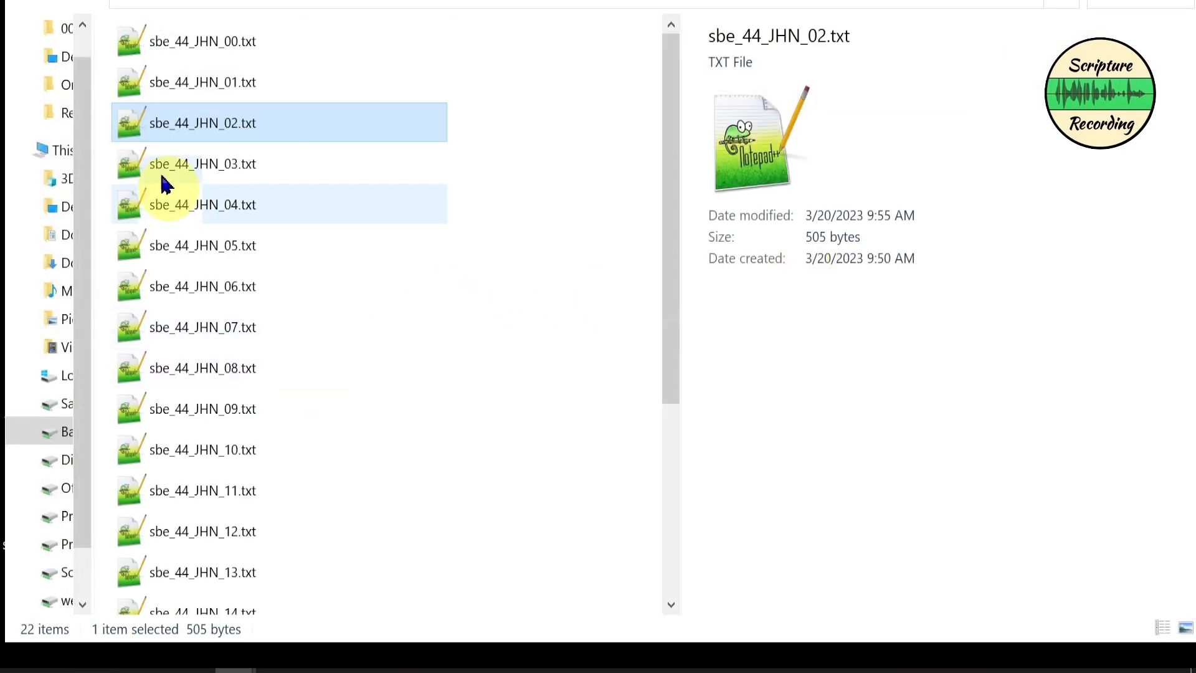
# Step: Check the line breaks of sbe_67_REV_02.txt in the 67_REV folder, close the editor and return to the 3 Markers folder
pyautogui.scroll(-2, 187, 324)
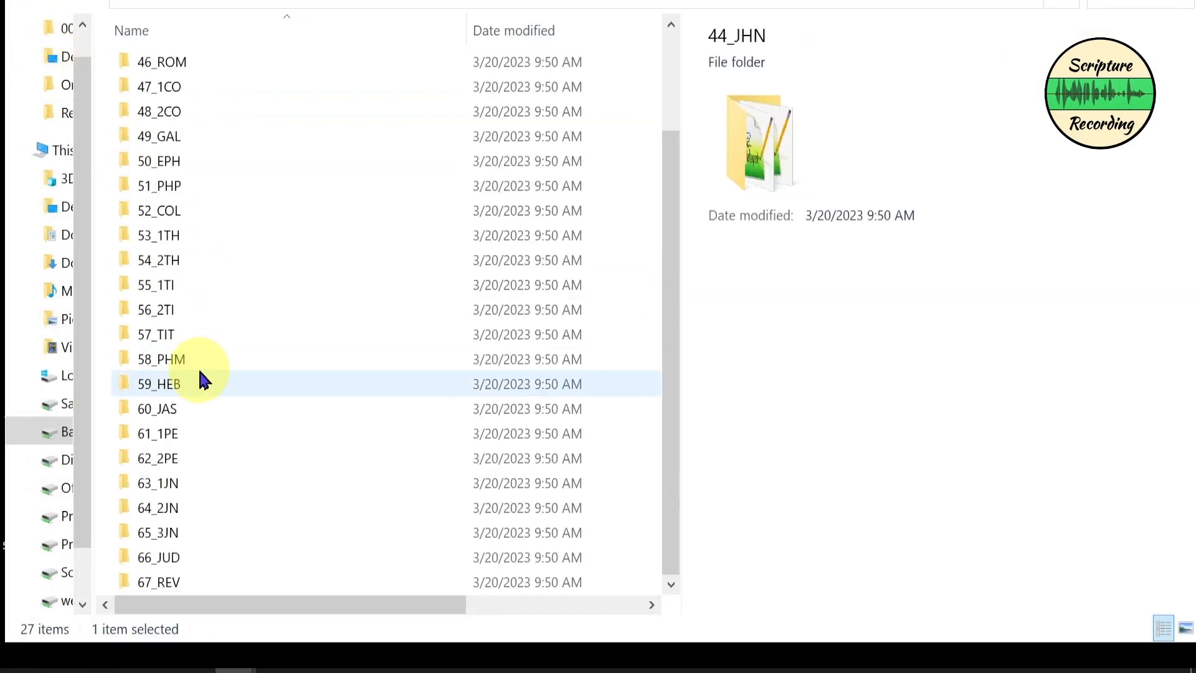
pyautogui.doubleClick(166, 582)
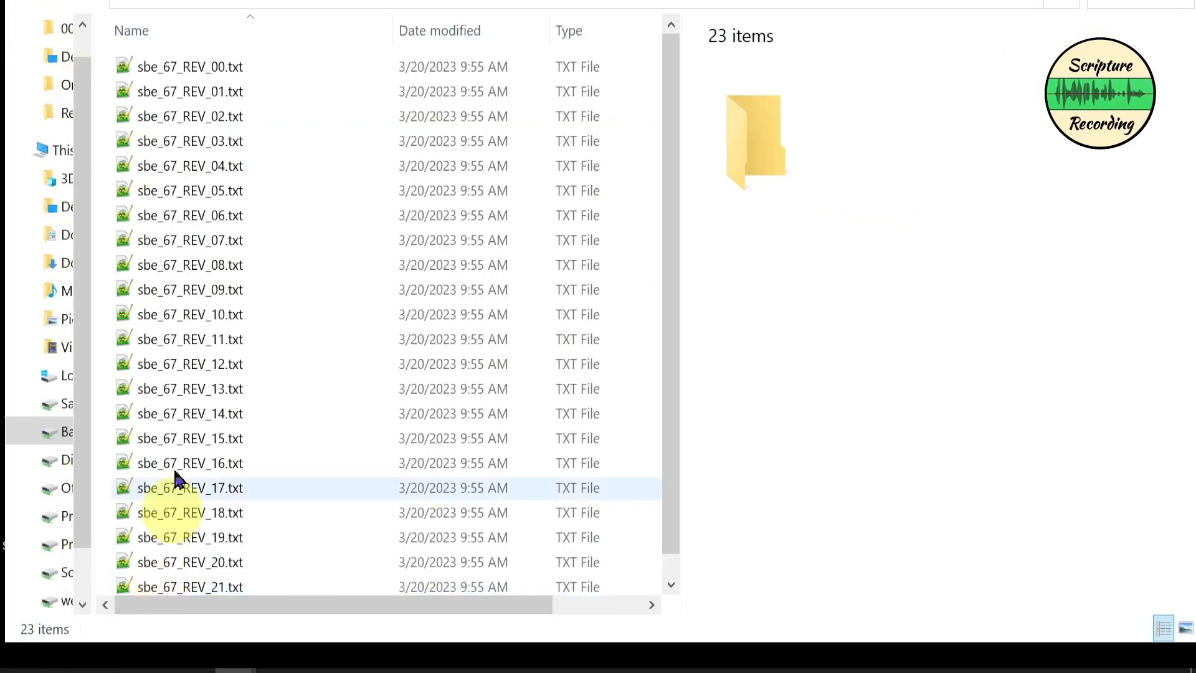
pyautogui.click(213, 121)
pyautogui.doubleClick(208, 128)
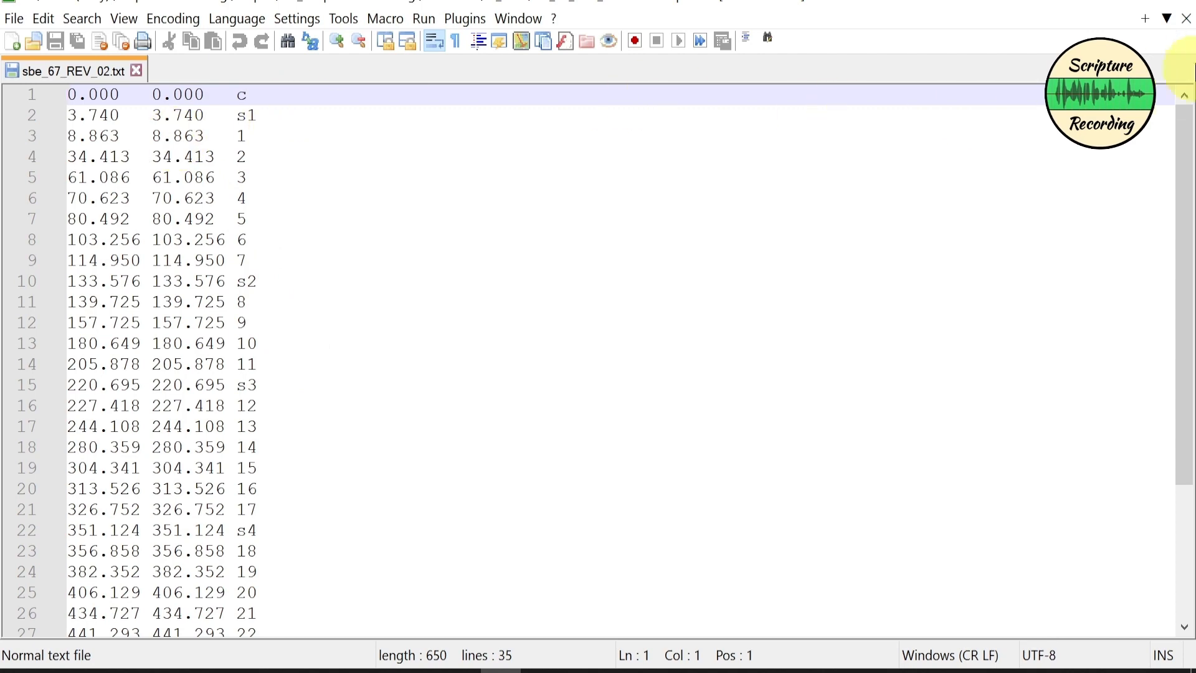
pyautogui.click(1173, 4)
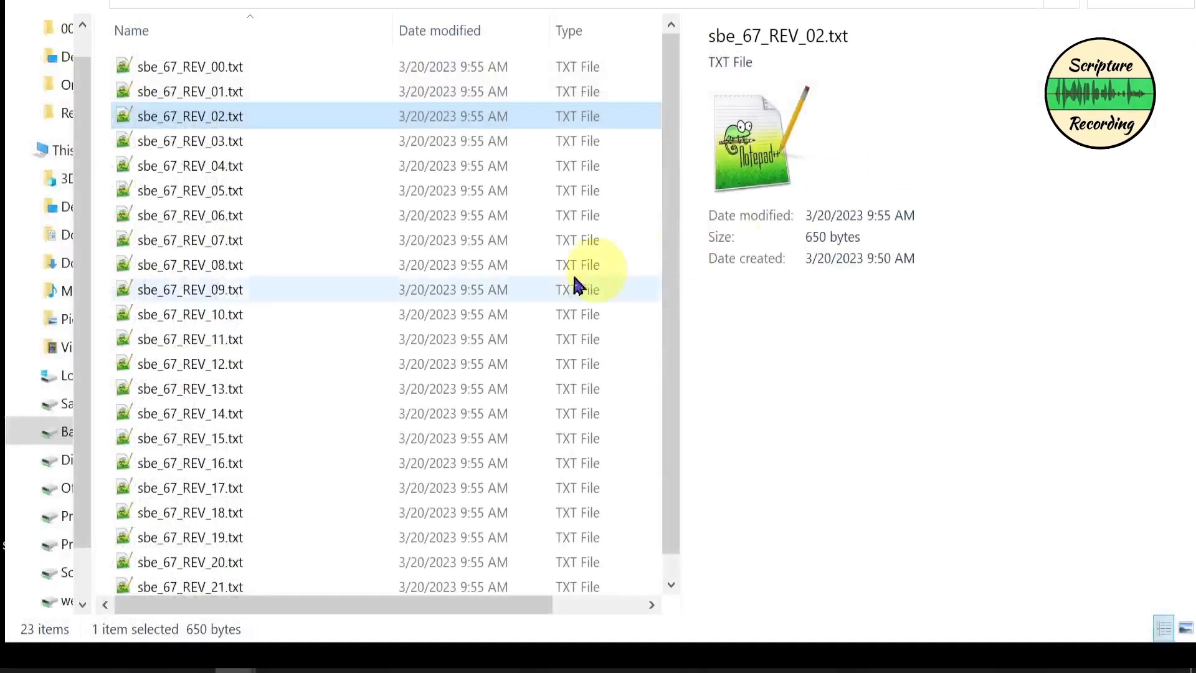
pyautogui.click(22, 3)
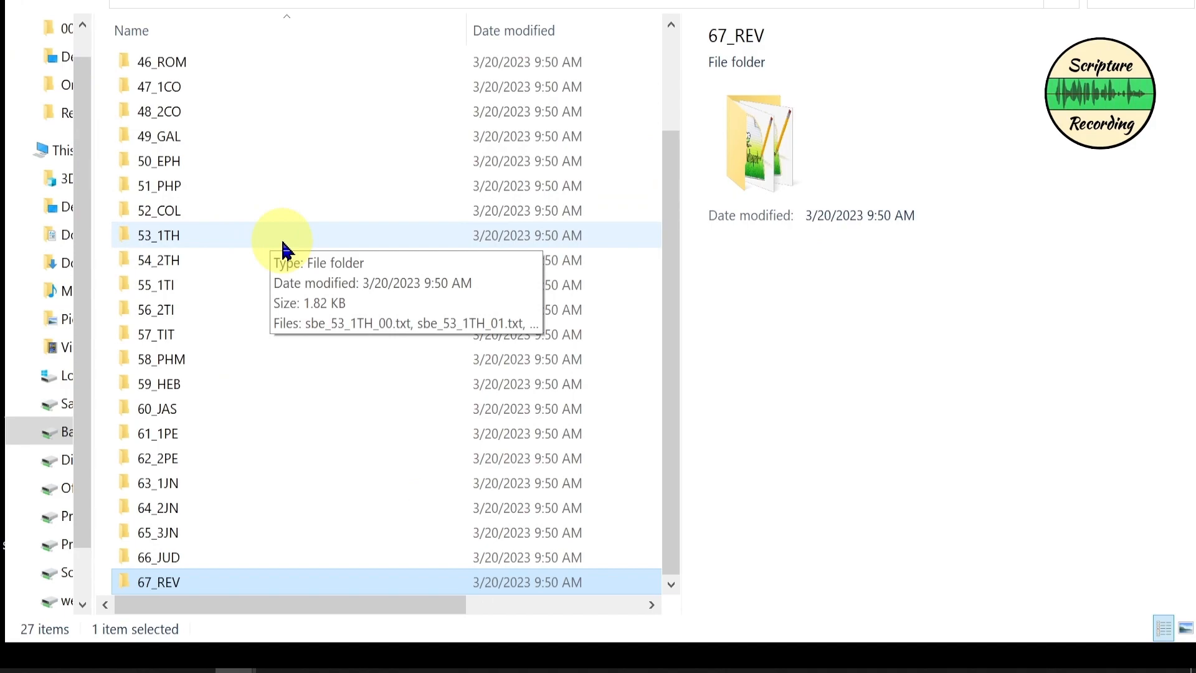